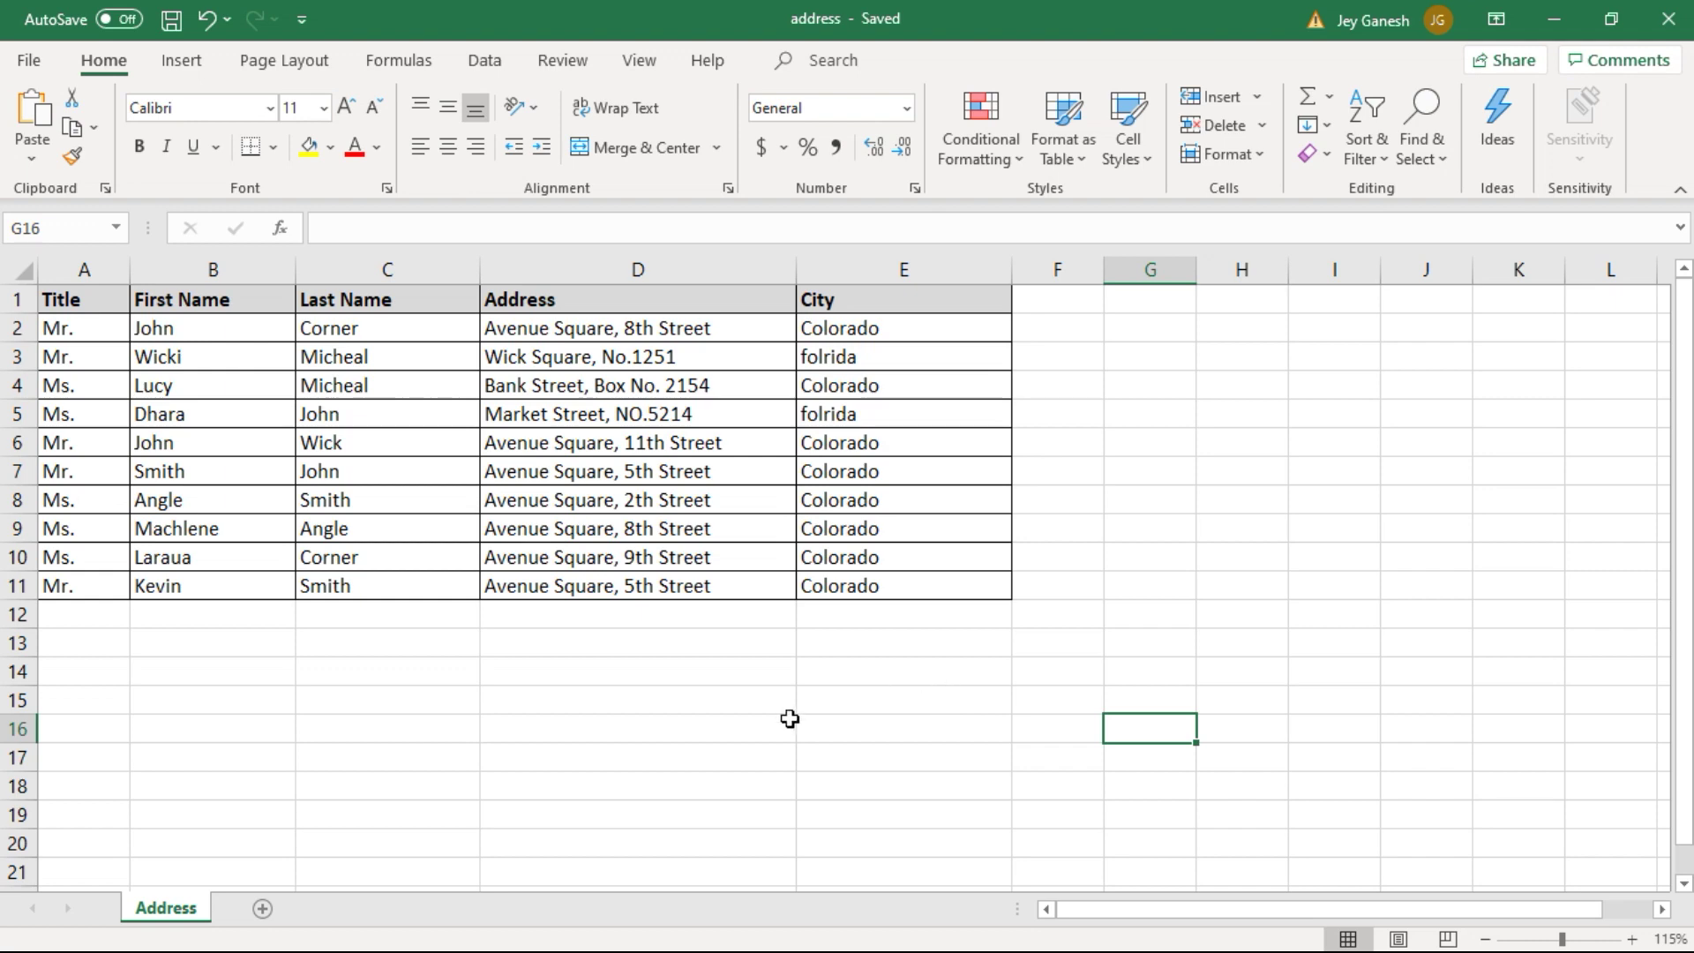
Step: Switch from the Excel address list to the AppraisalLetter document in Word
key(alt+Tab)
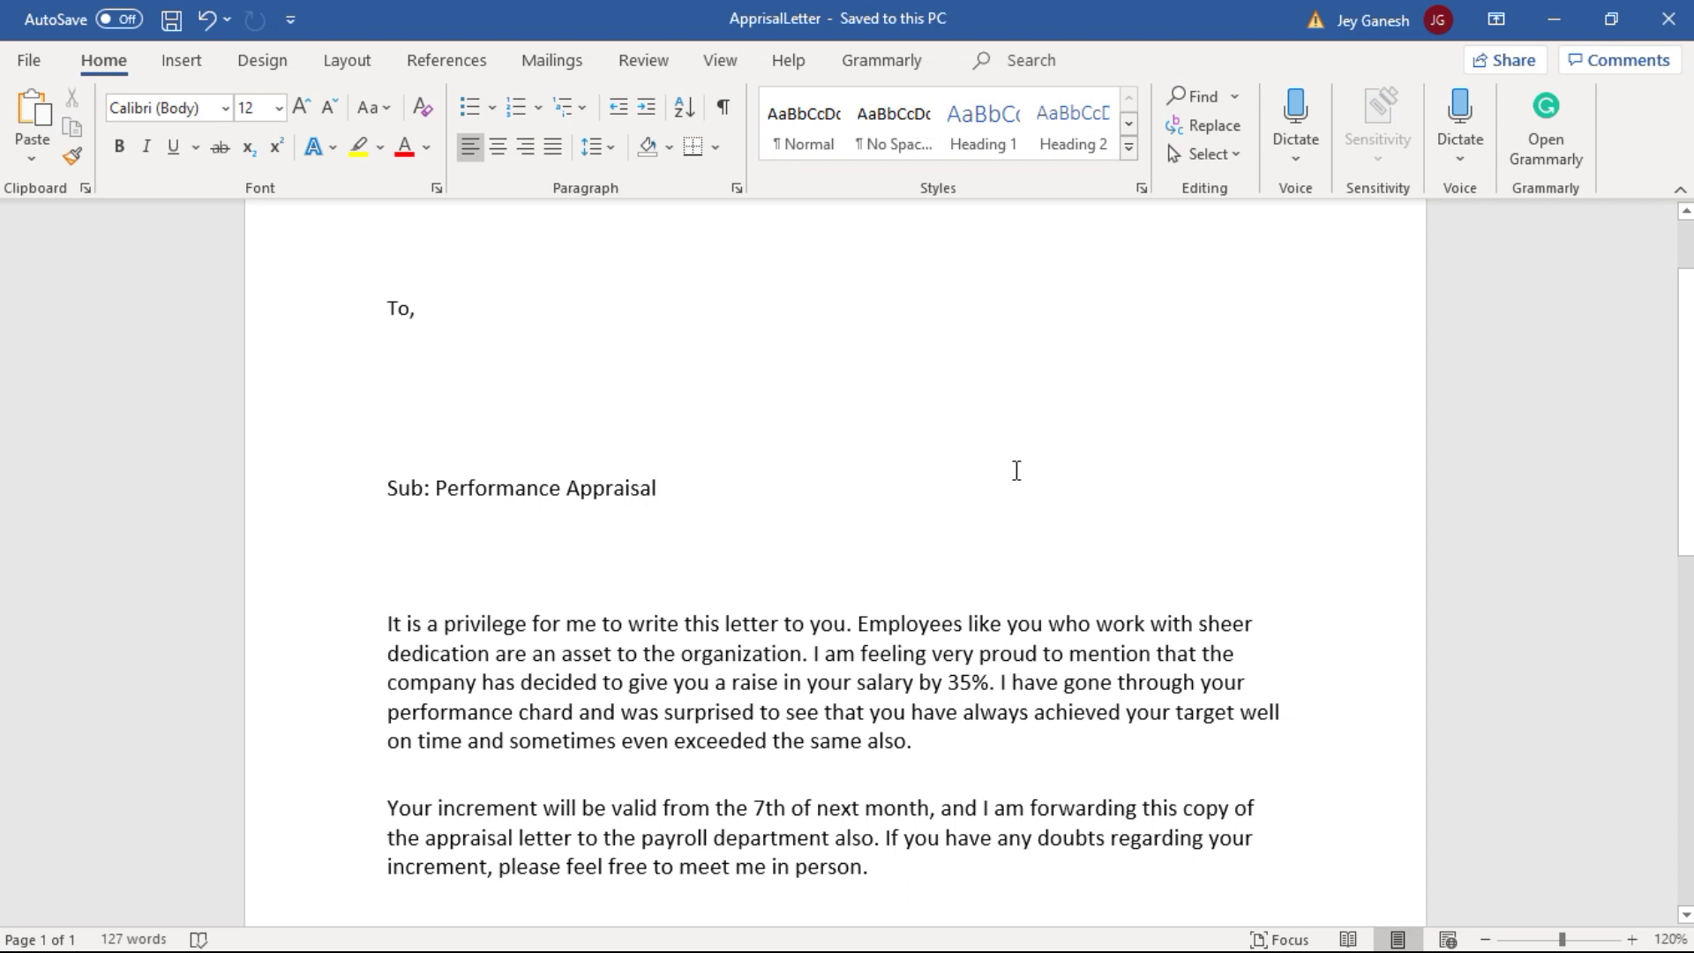
Step: Place the cursor under 'To,' and launch the Step-by-Step Mail Merge Wizard for letters
click(431, 346)
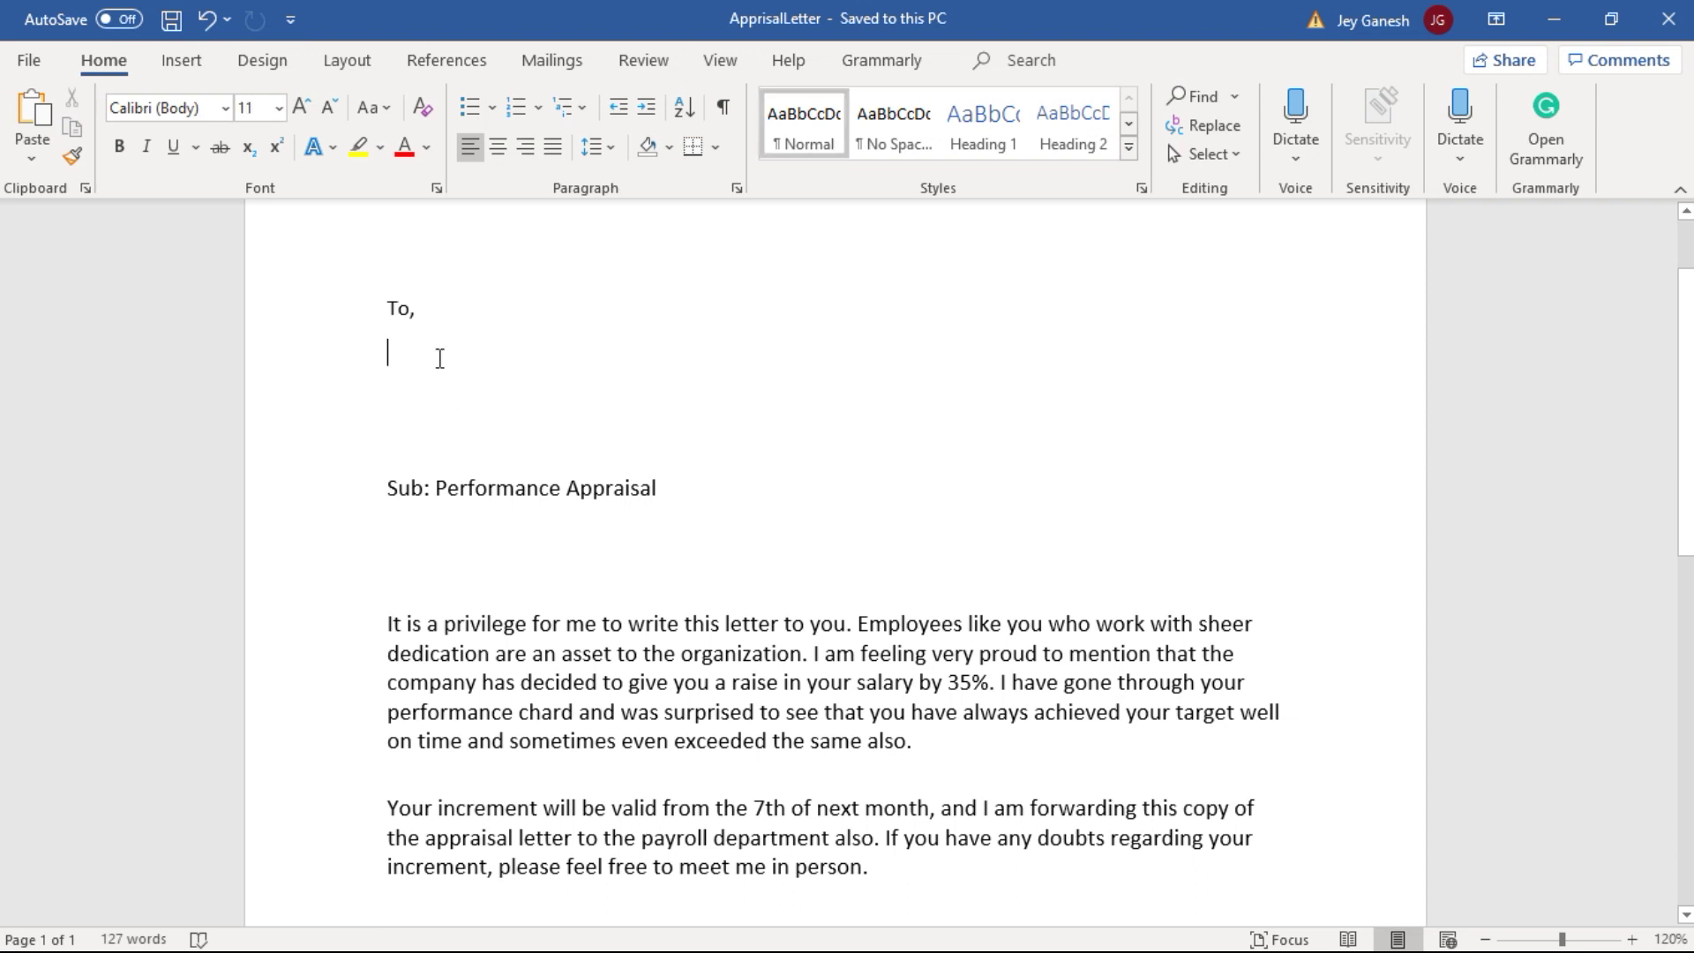
click(396, 582)
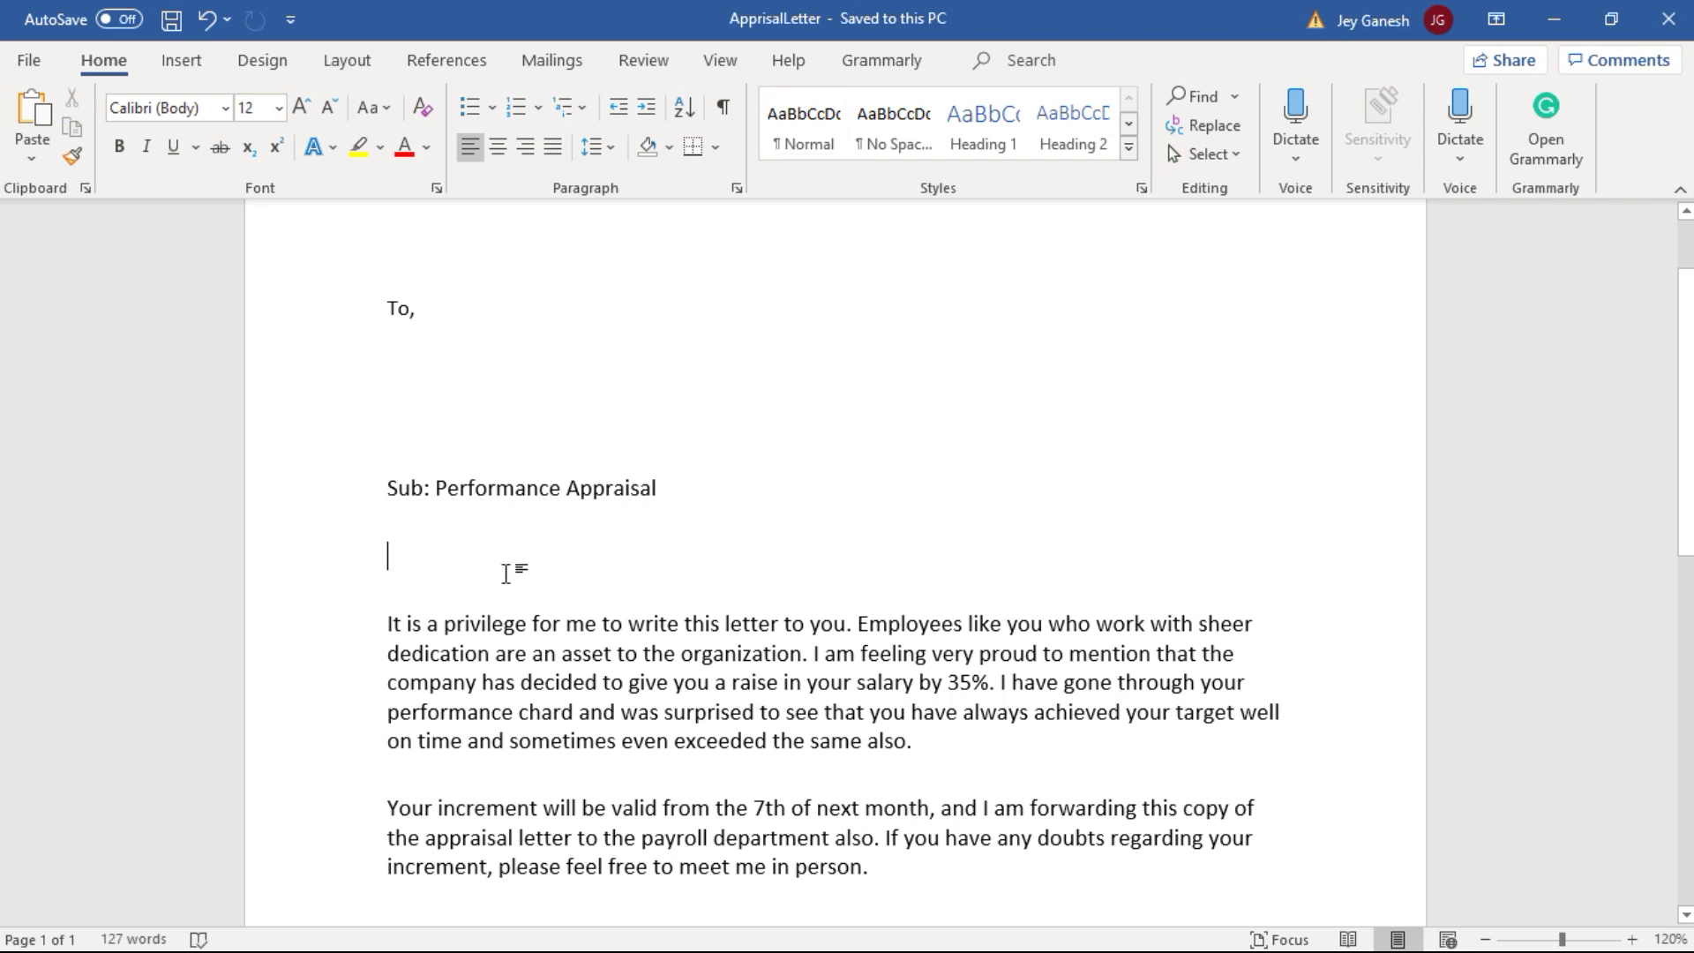
click(763, 397)
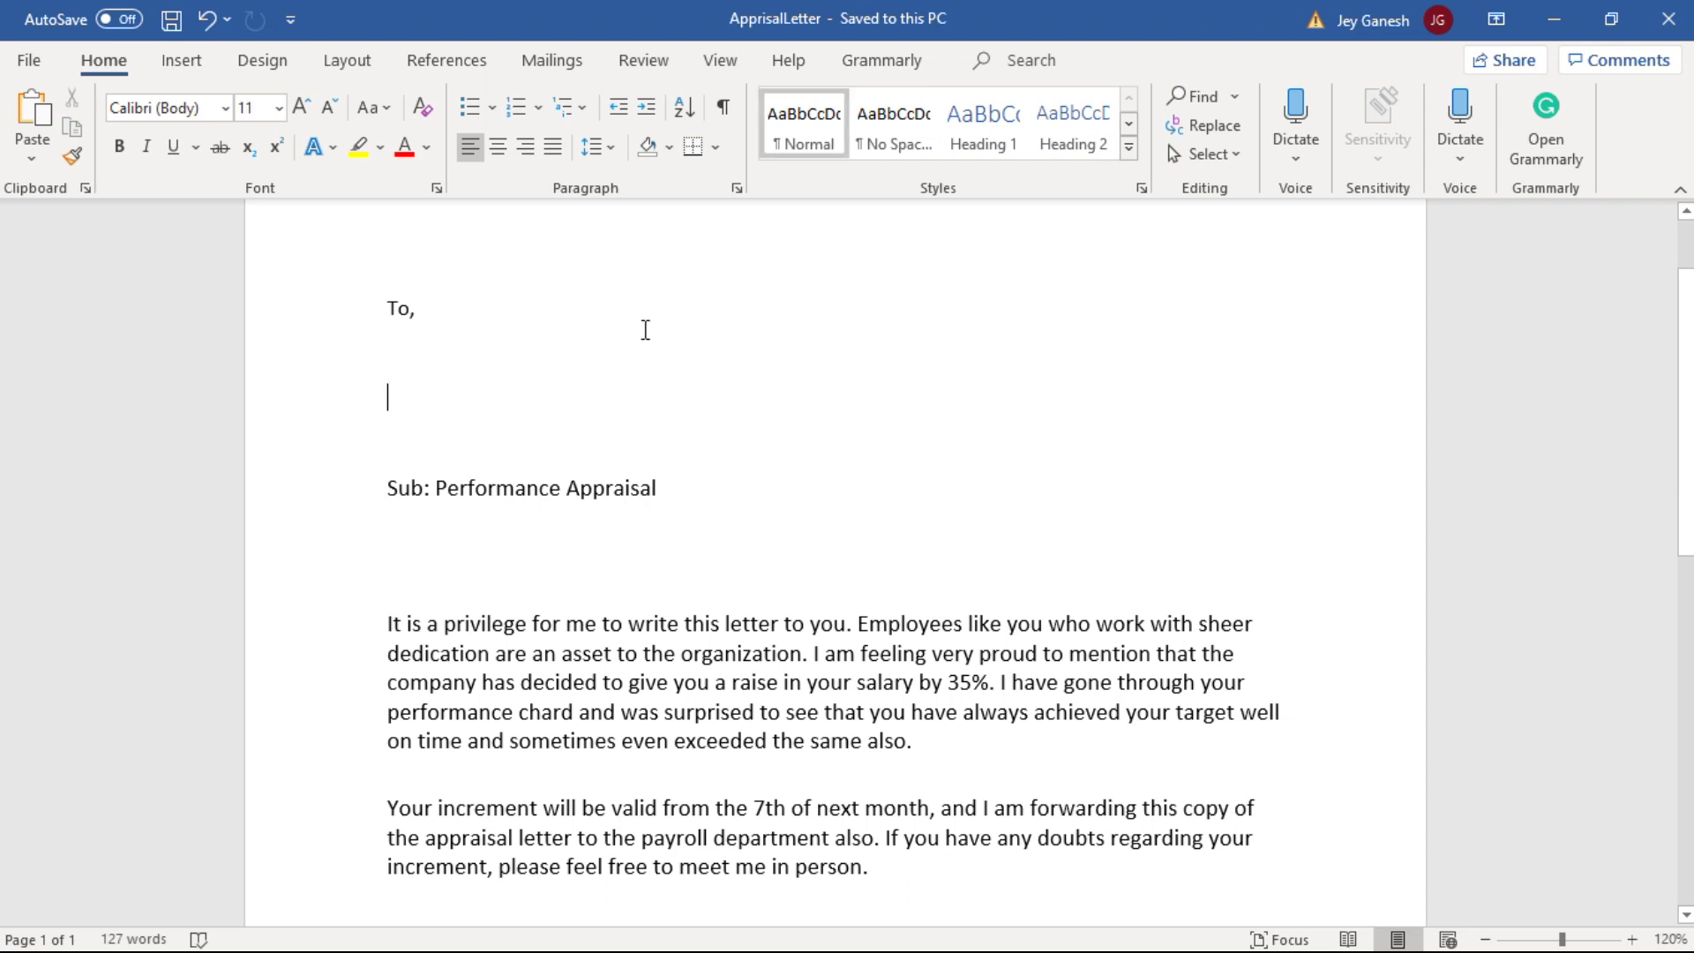
click(552, 61)
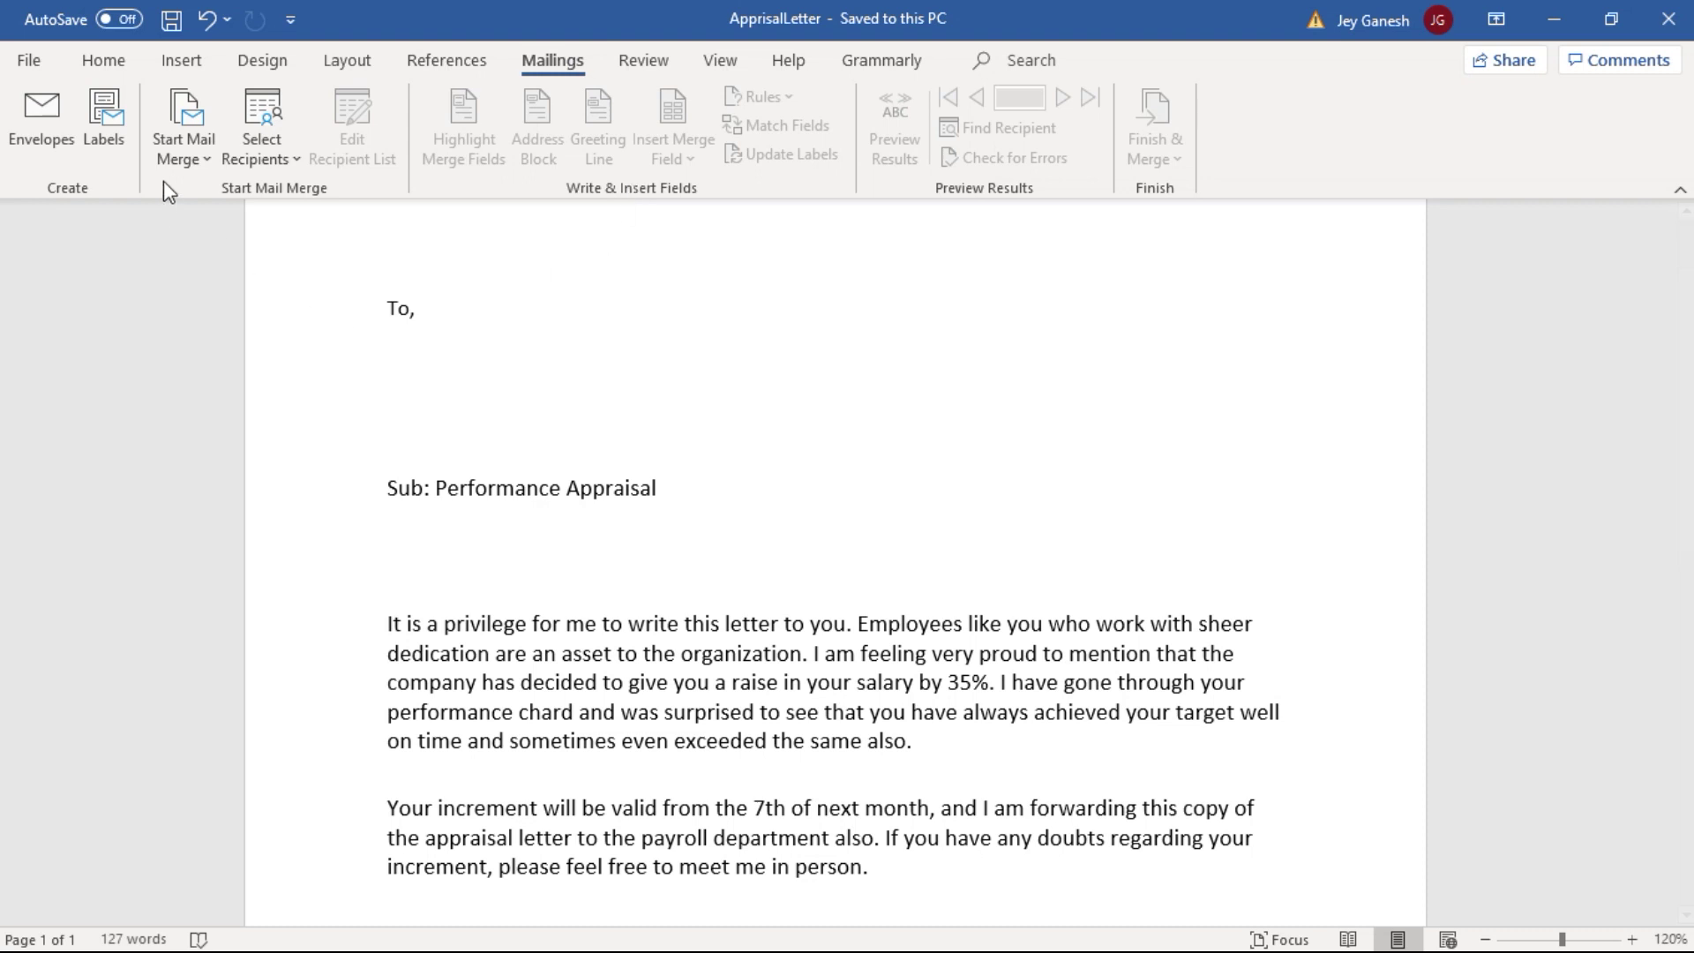
click(202, 141)
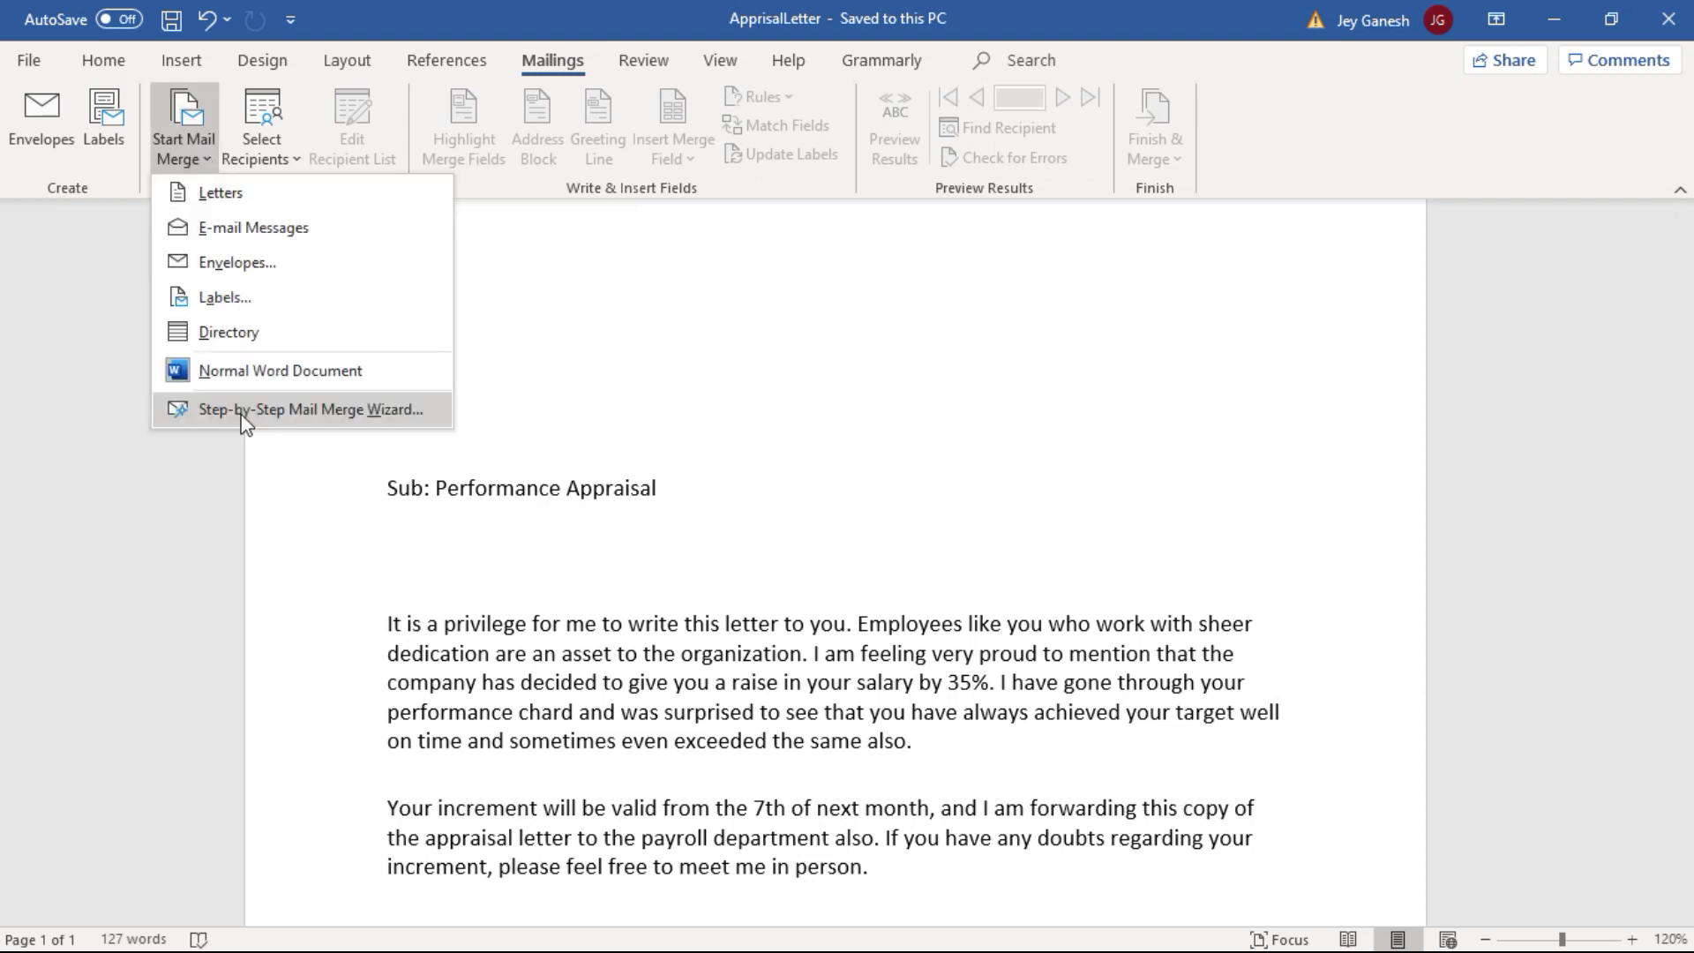
click(242, 411)
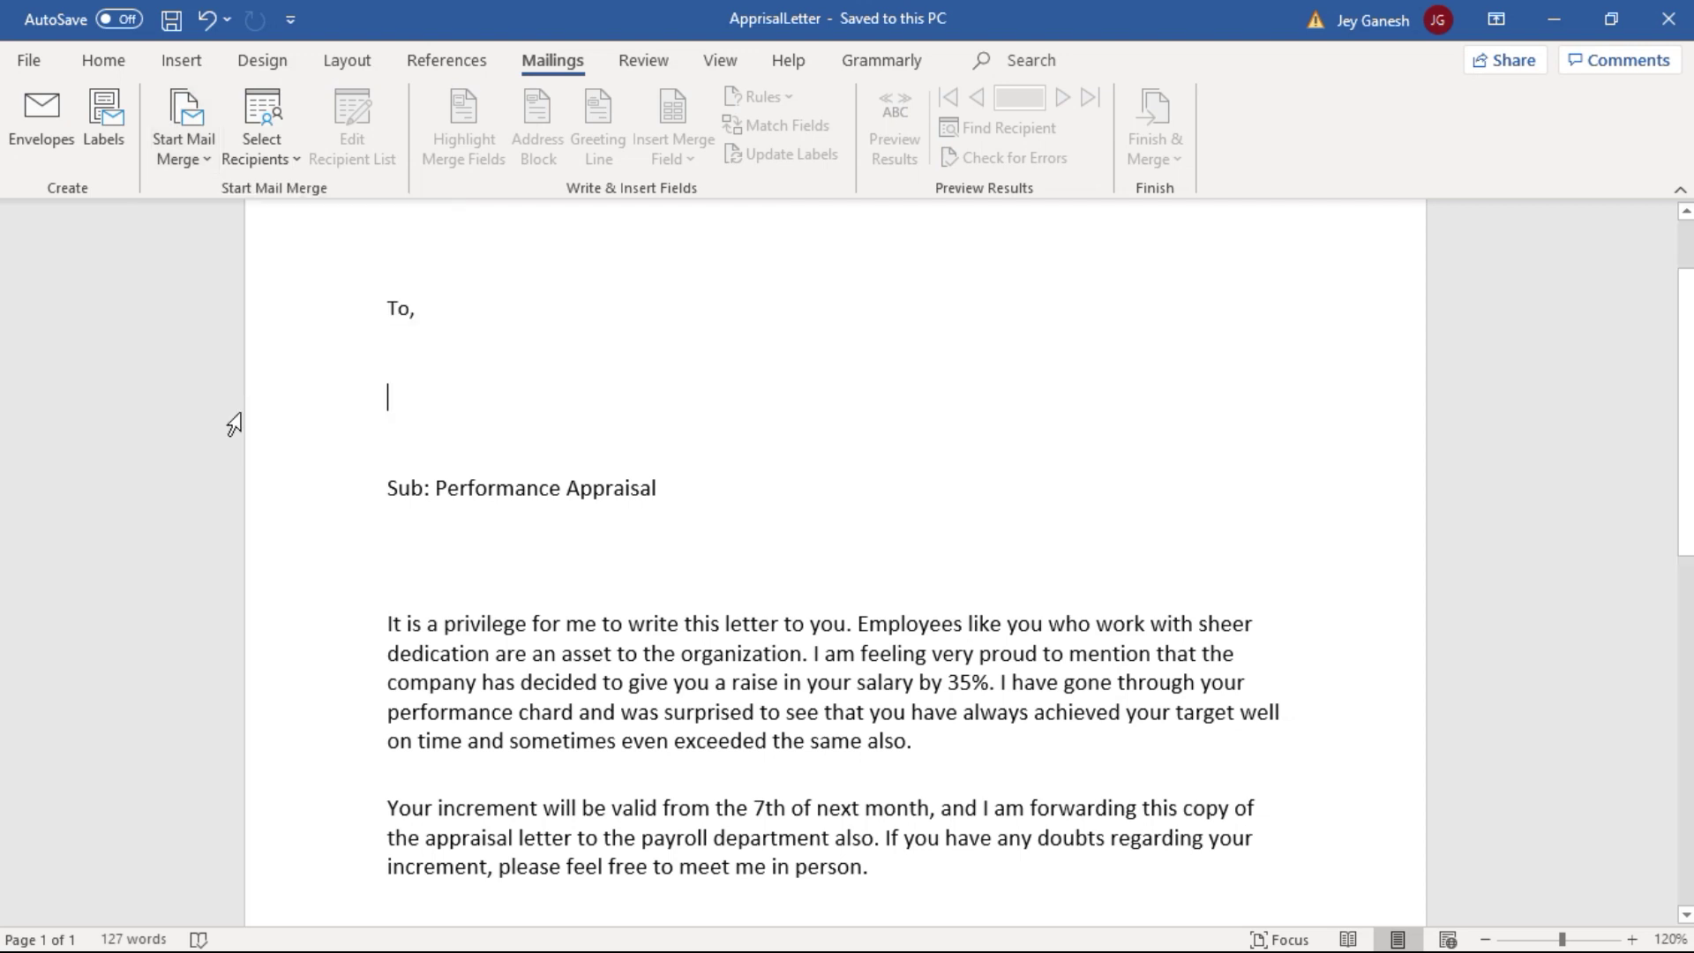
drag(1452, 674, 1373, 679)
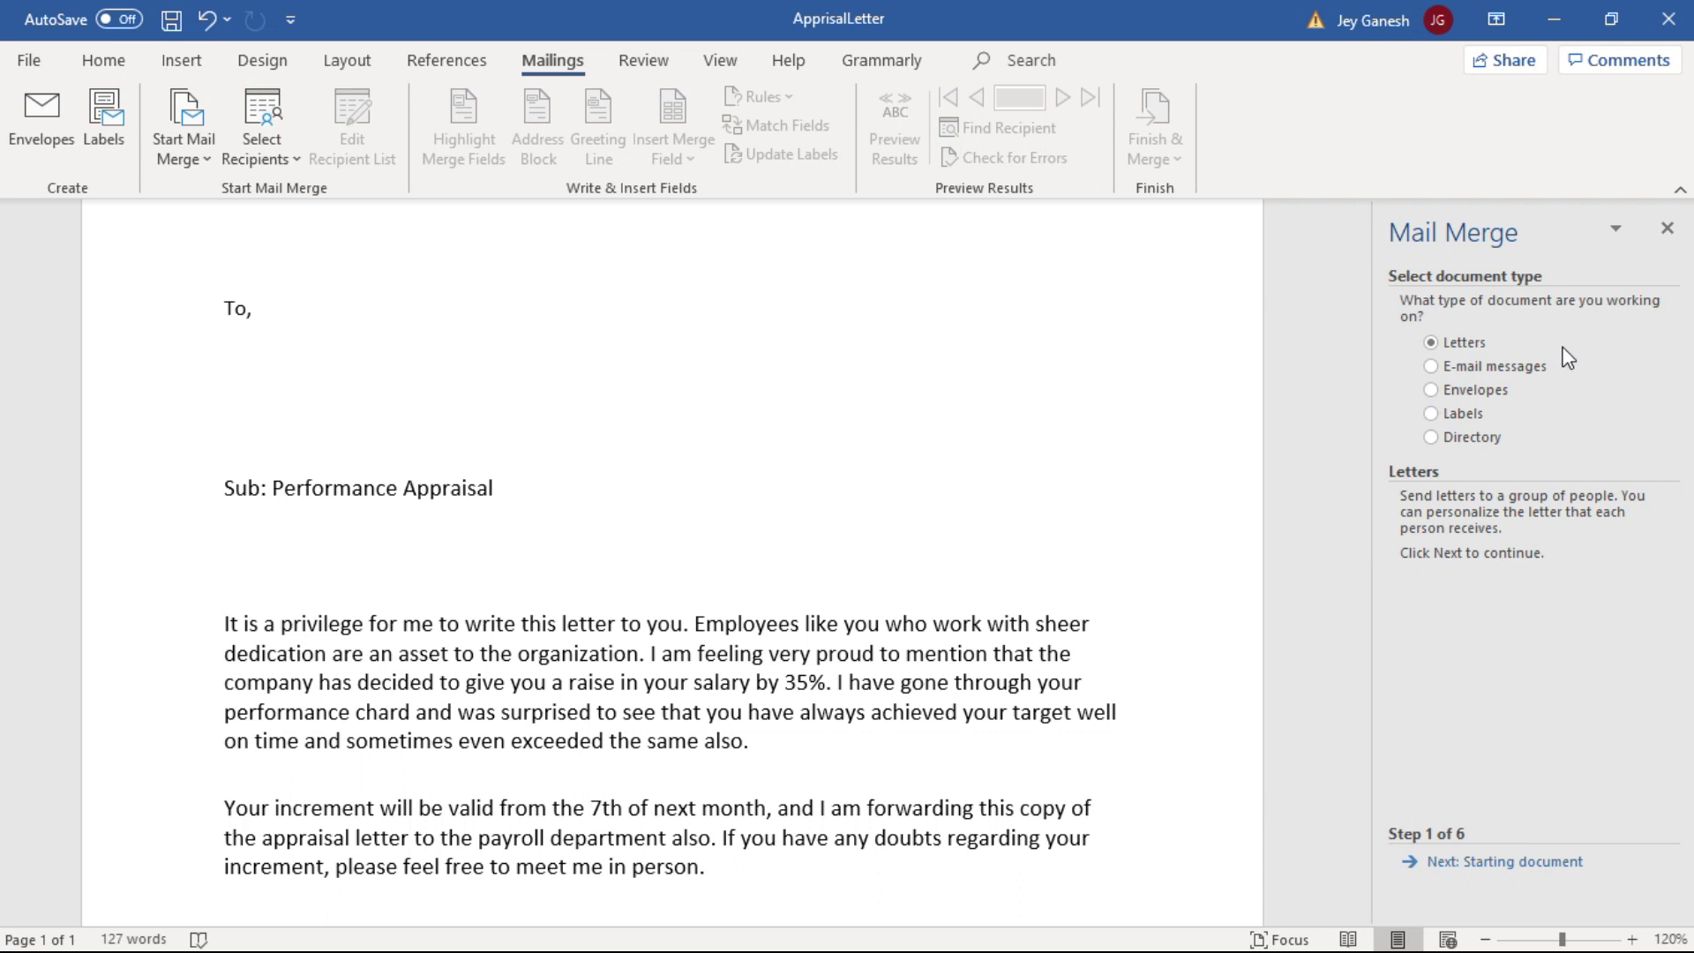
Step: Keep the current document as the starting document and advance to recipient selection
click(1509, 863)
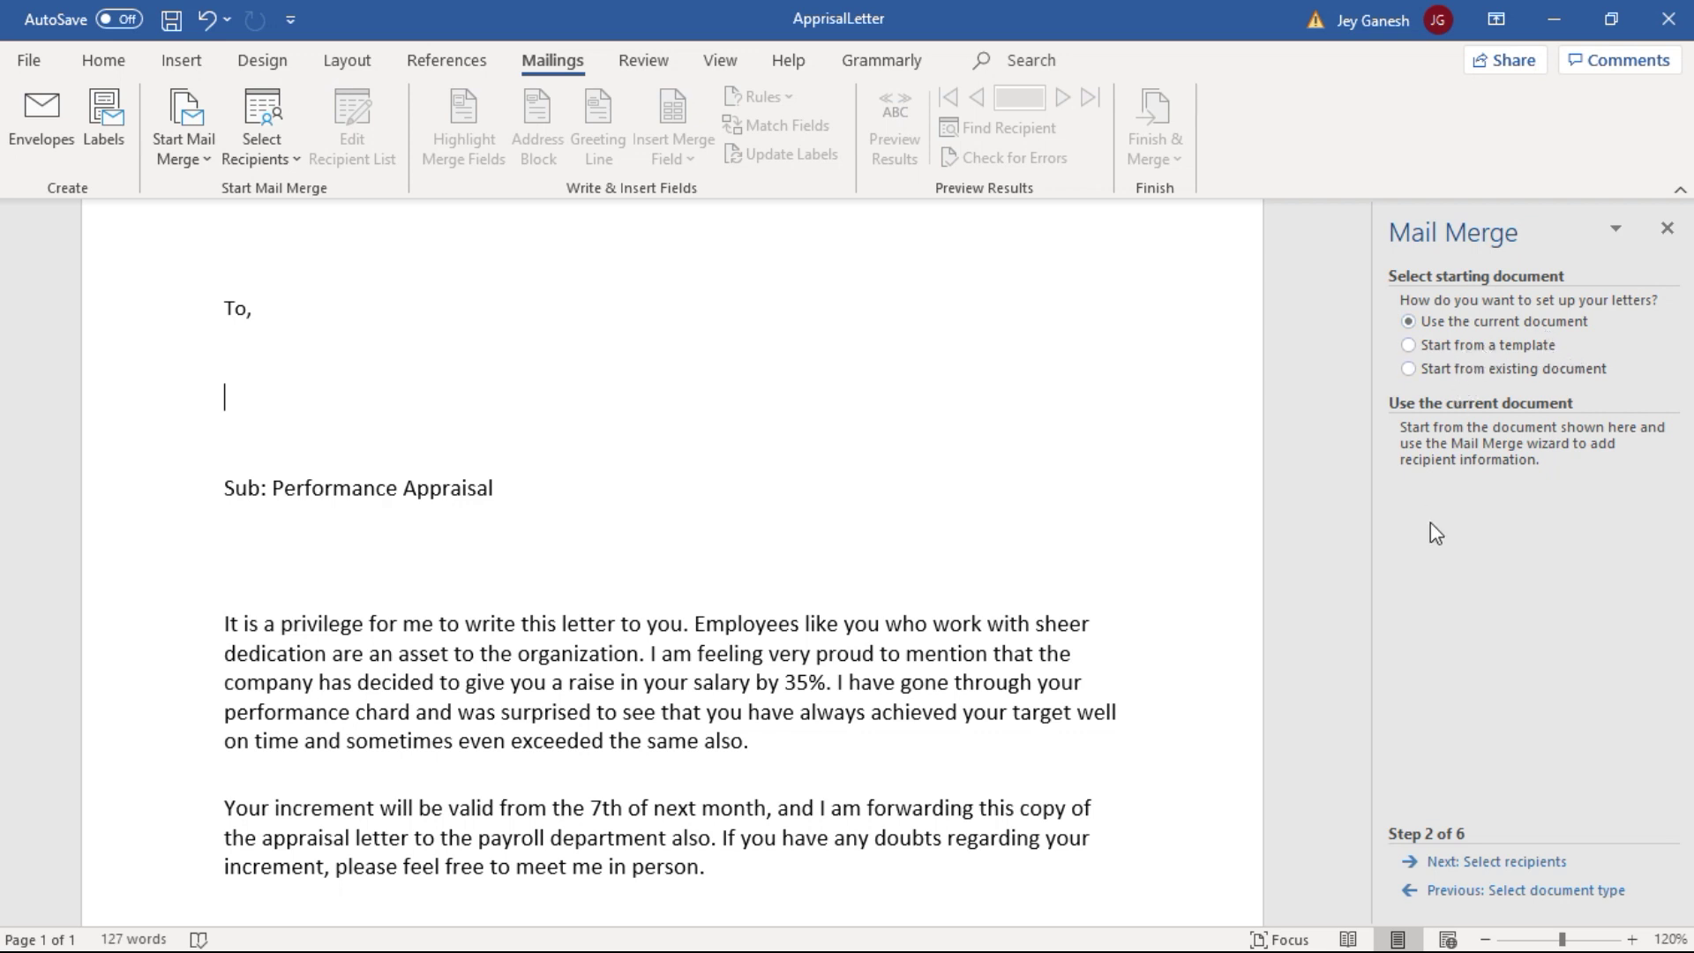
click(1491, 864)
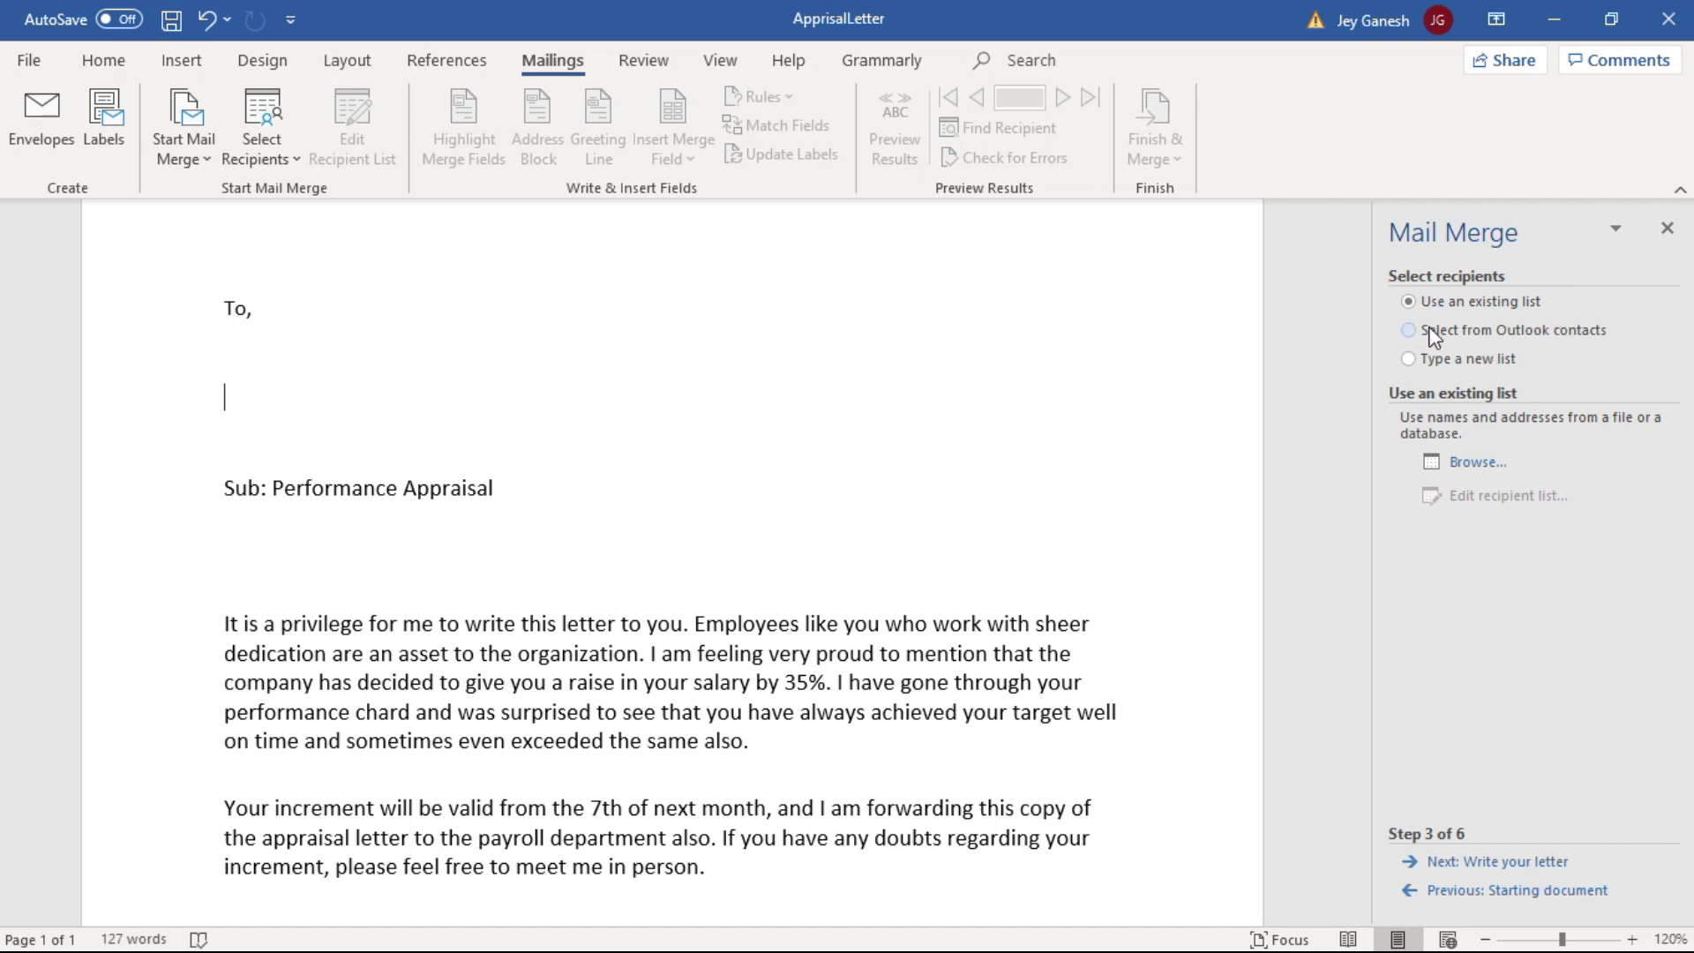
Step: Choose the Address$ sheet of address.xlsx as the recipient data source
click(1486, 463)
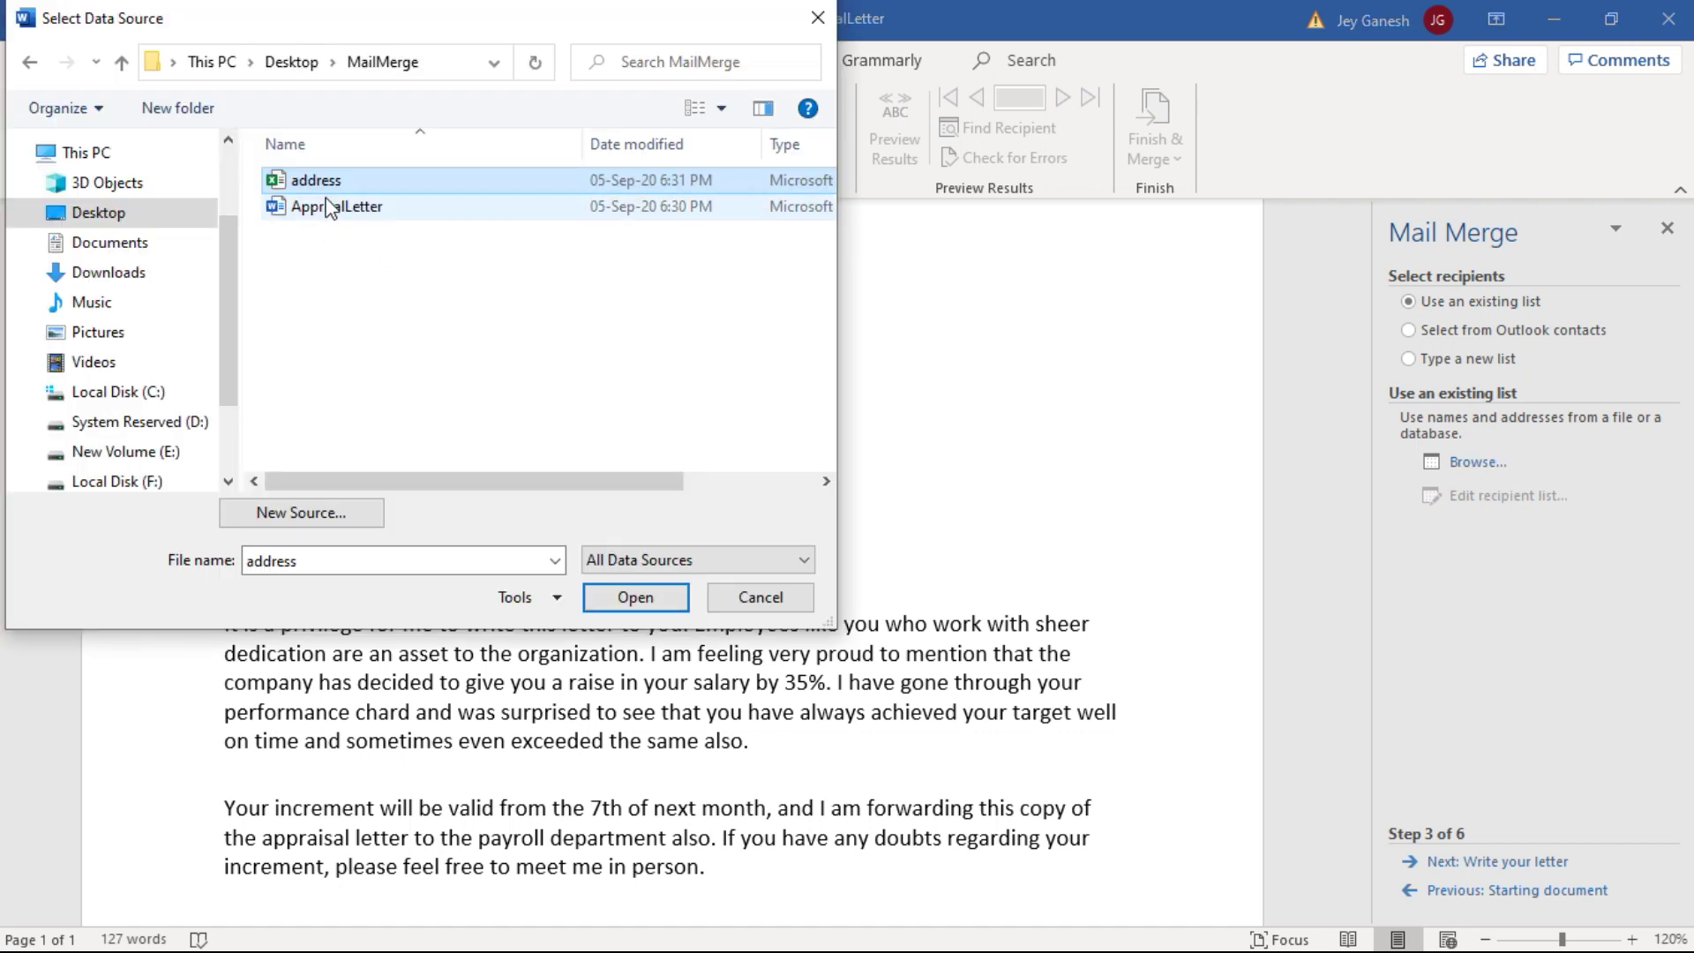
click(325, 187)
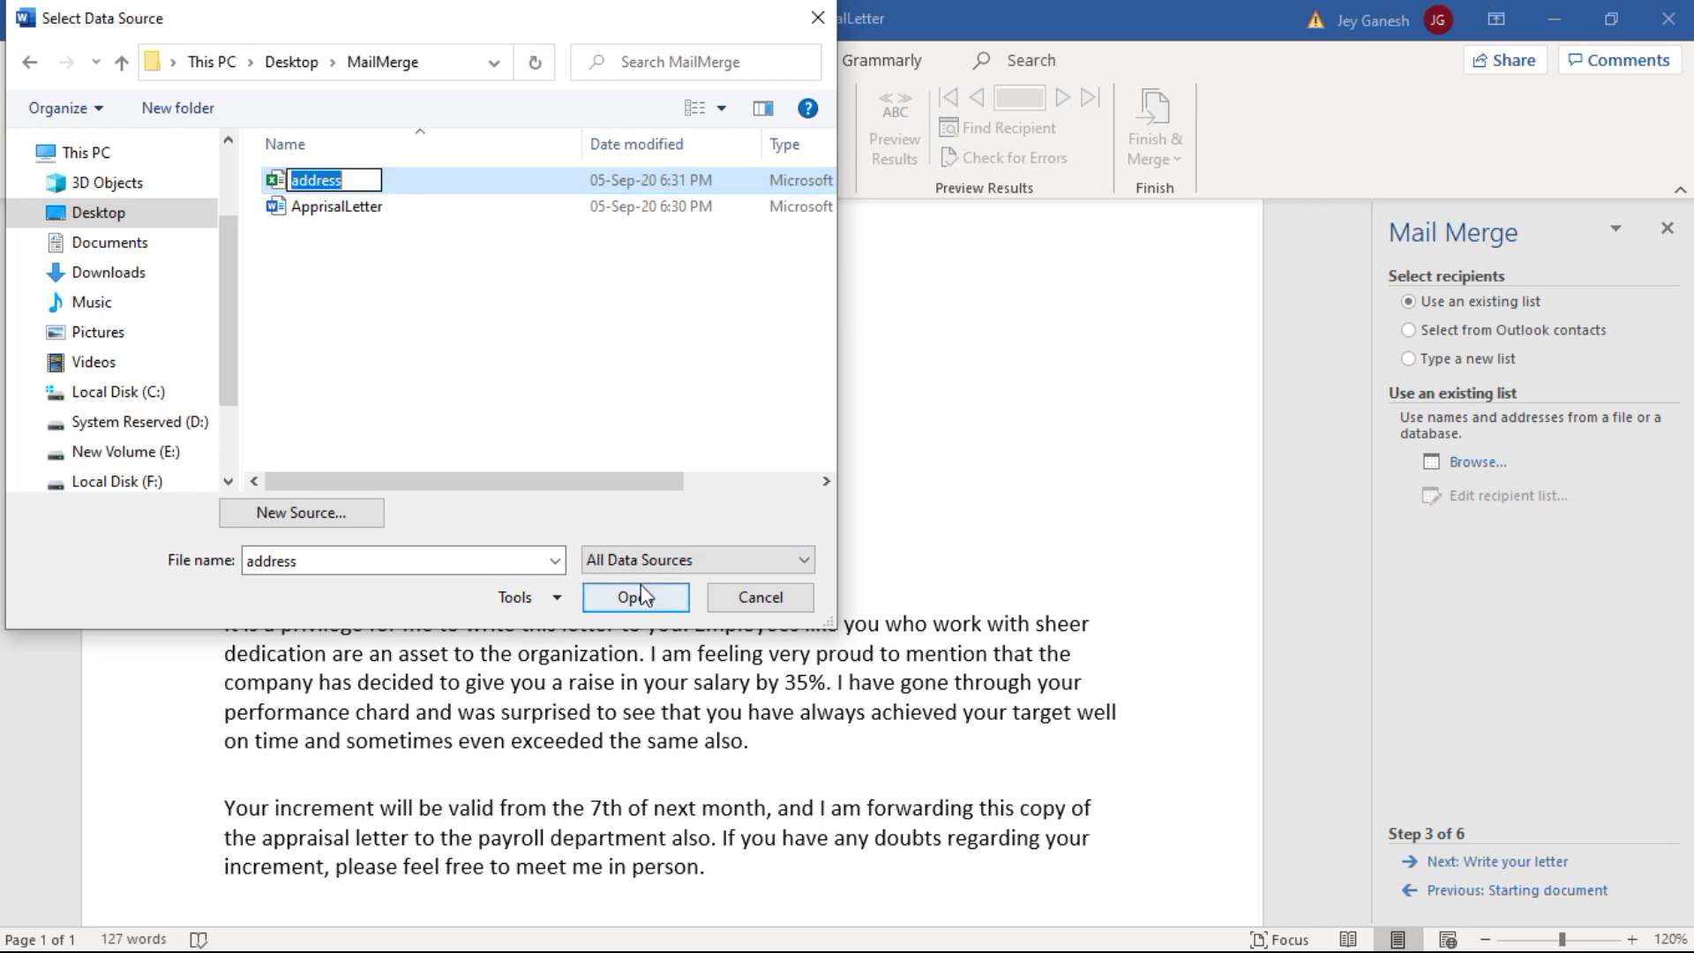
click(640, 584)
click(632, 600)
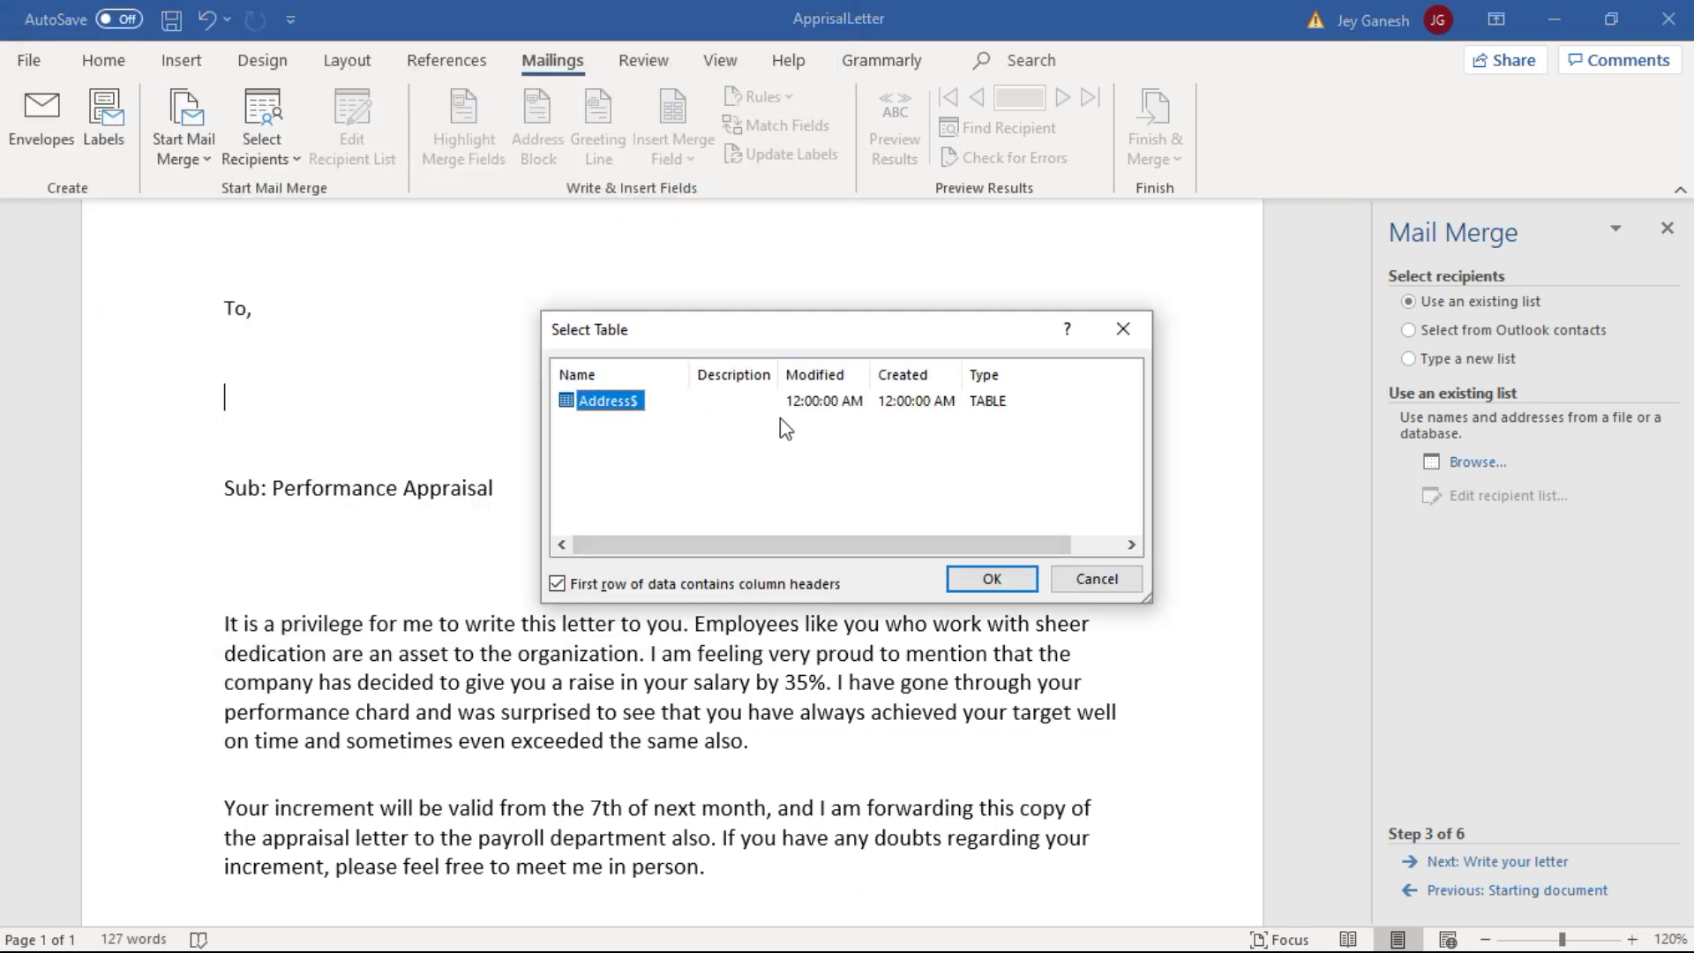
click(1016, 584)
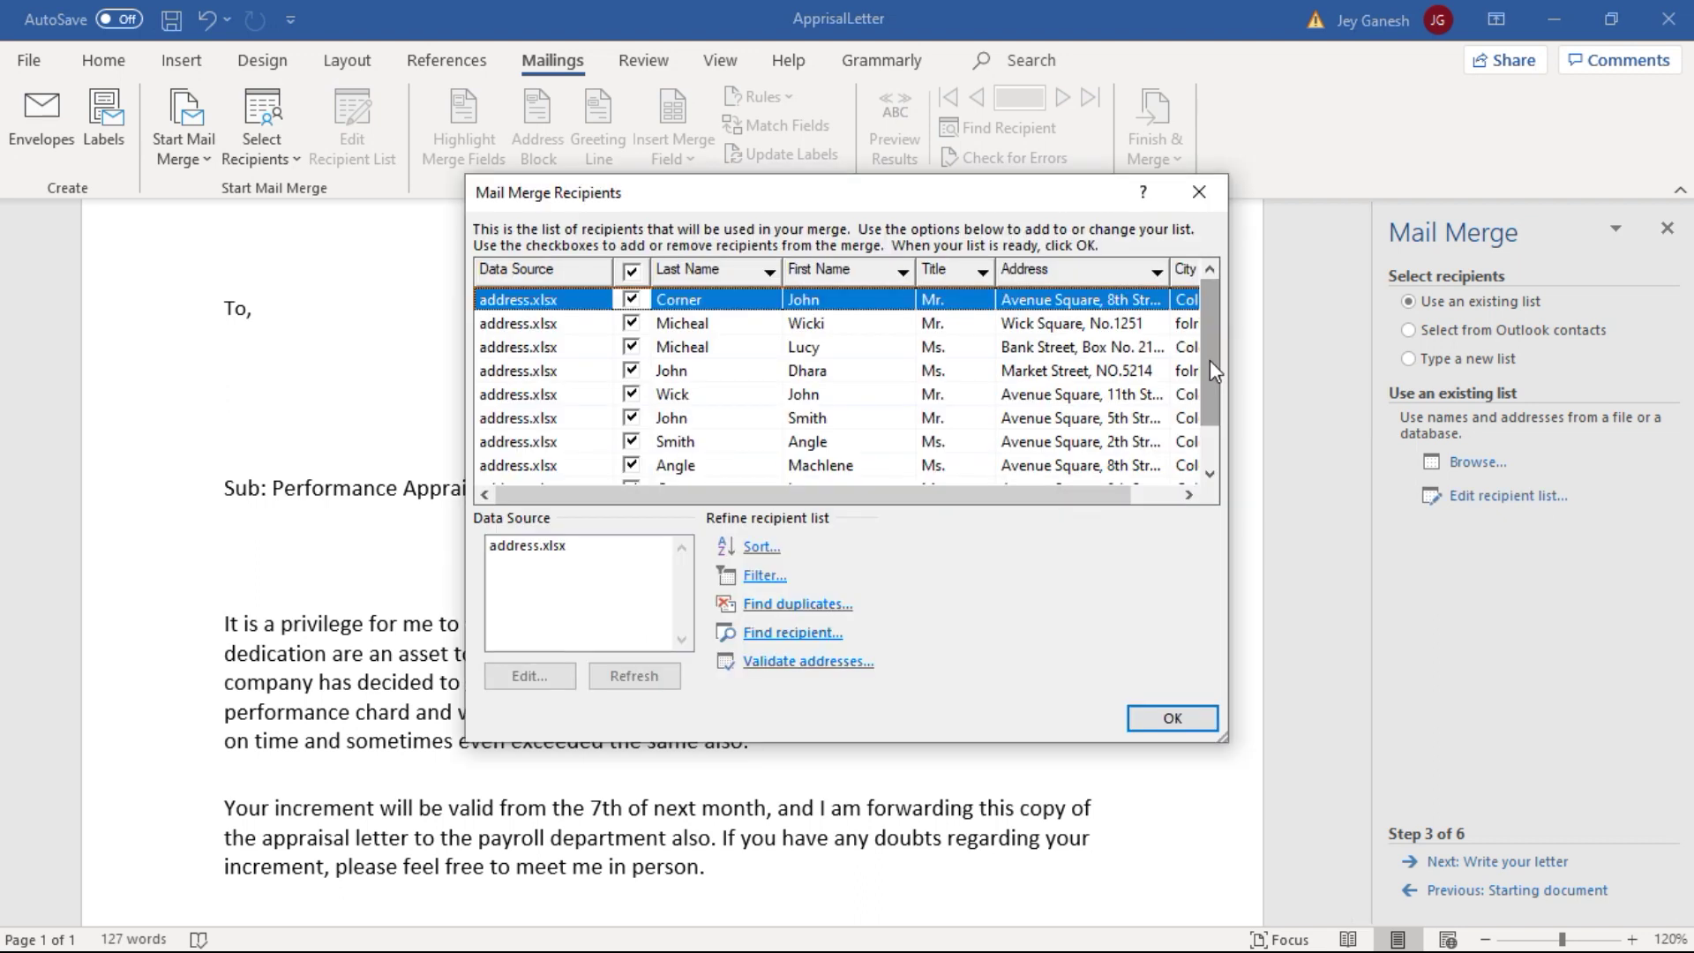
Step: Review the recipient list and accept it with all ten employees still checked
drag(1211, 371, 802, 371)
drag(1200, 367, 1214, 430)
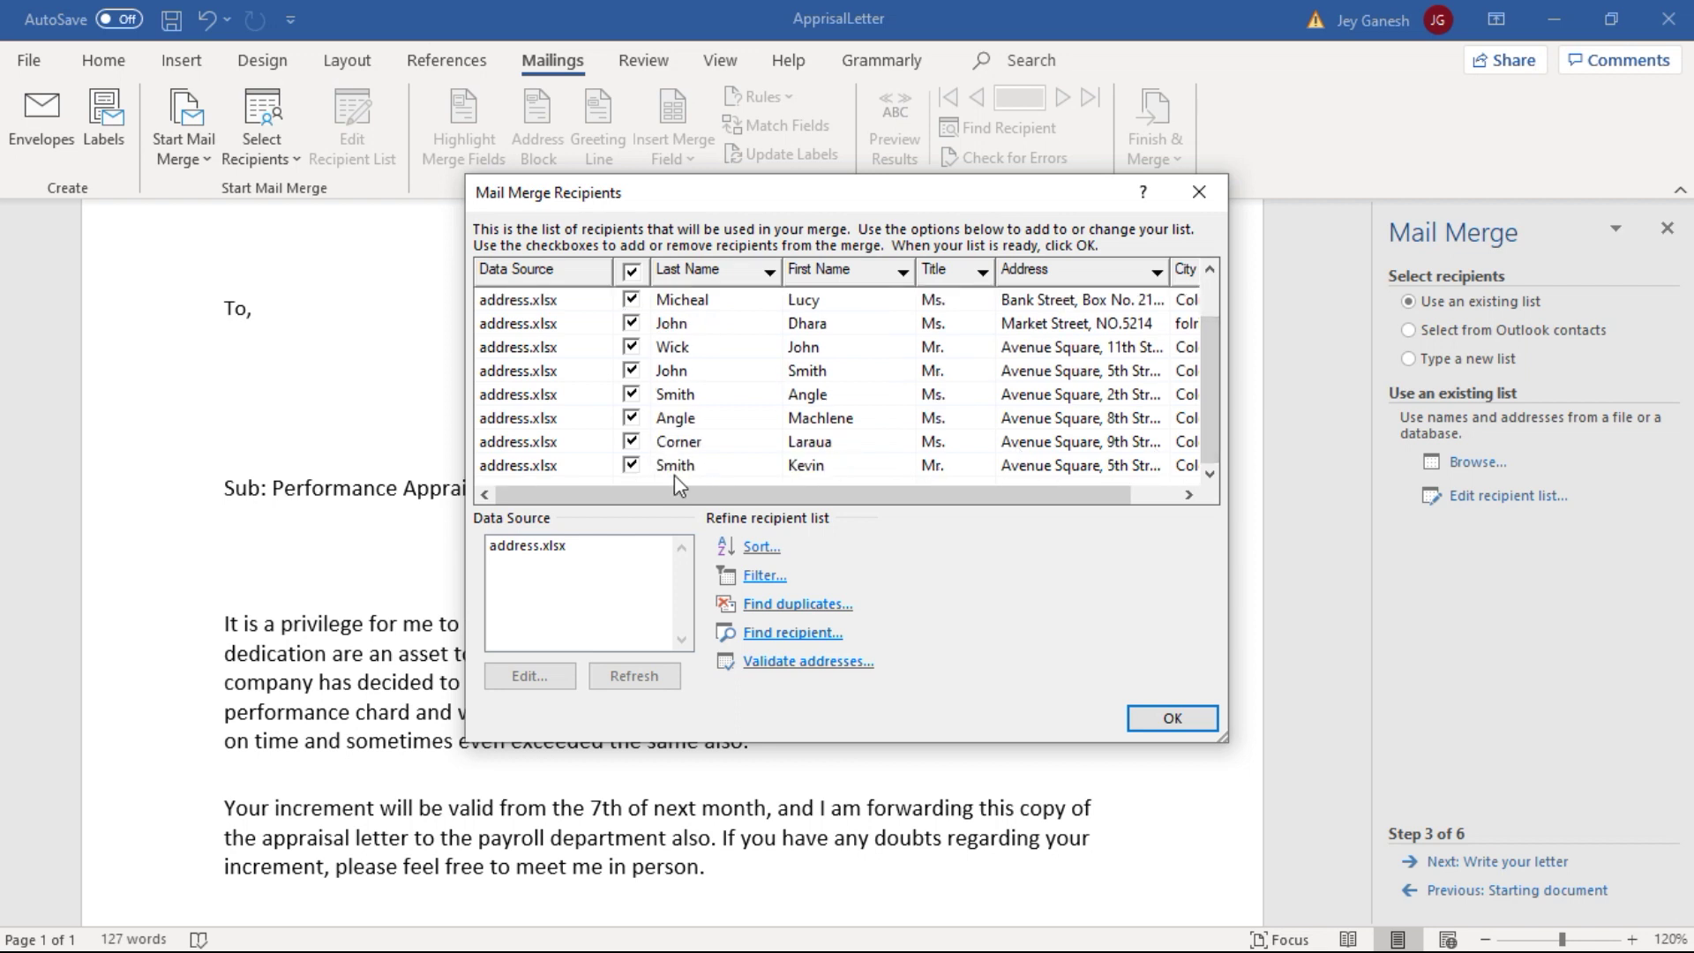
click(631, 465)
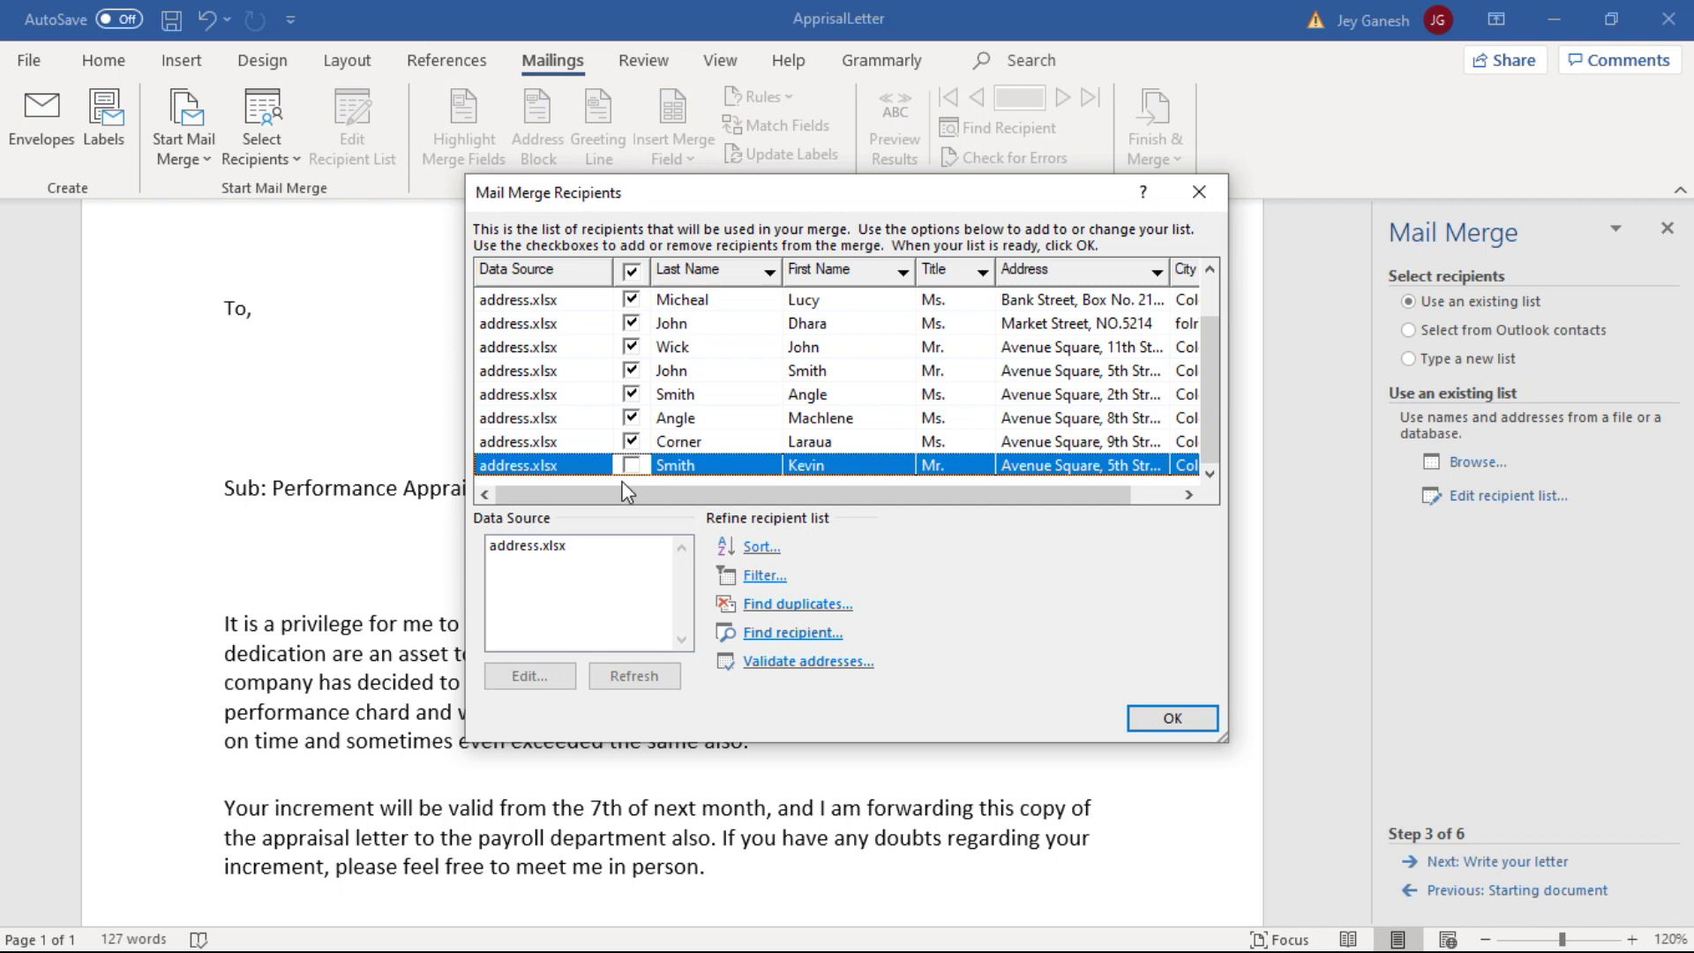
key(space)
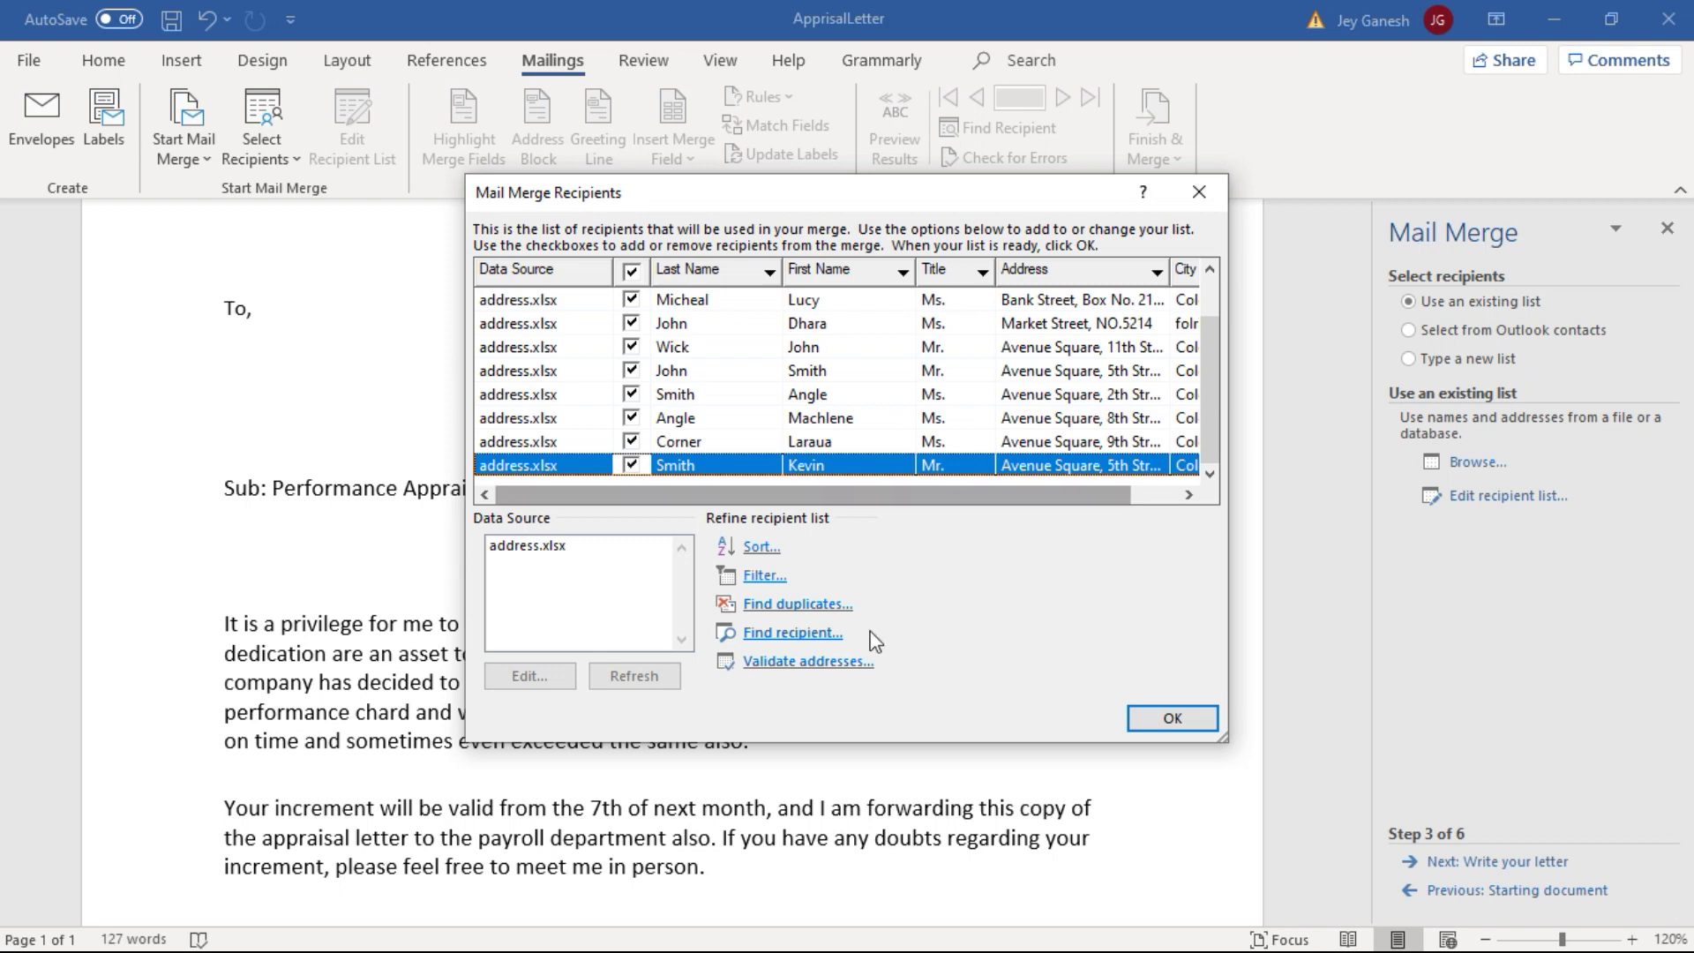
click(1177, 718)
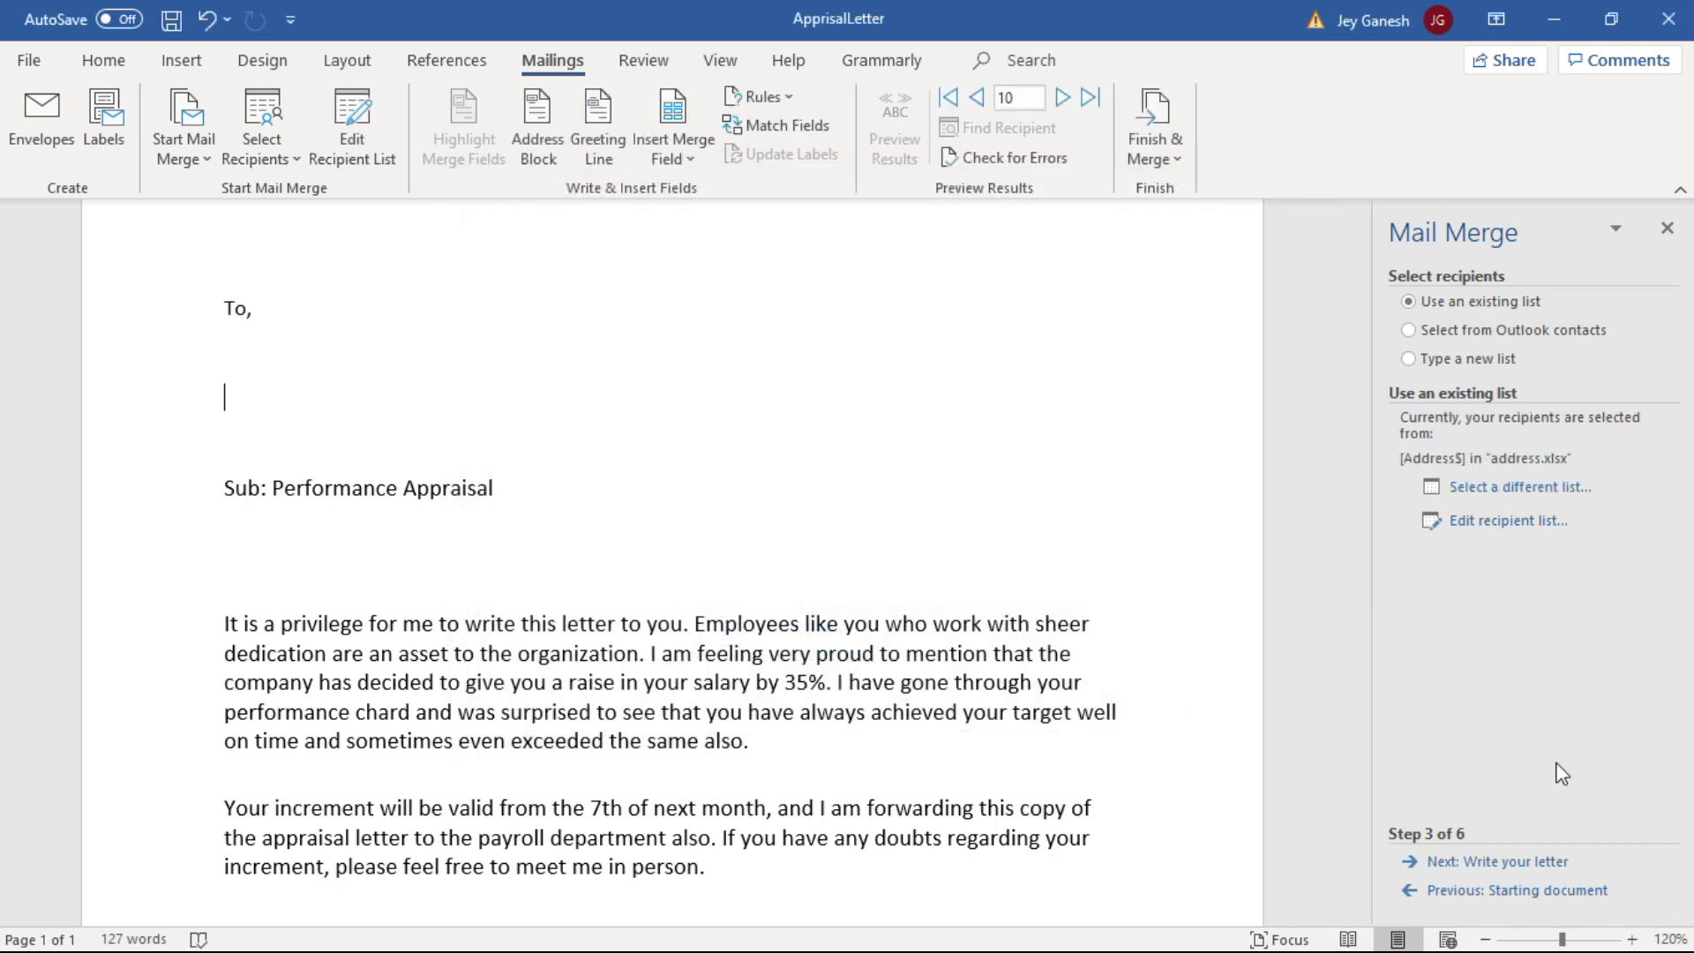
Step: Insert an «AddressBlock» field using the 'Mr. Joshua Randall Jr.' name format
click(1524, 861)
click(253, 351)
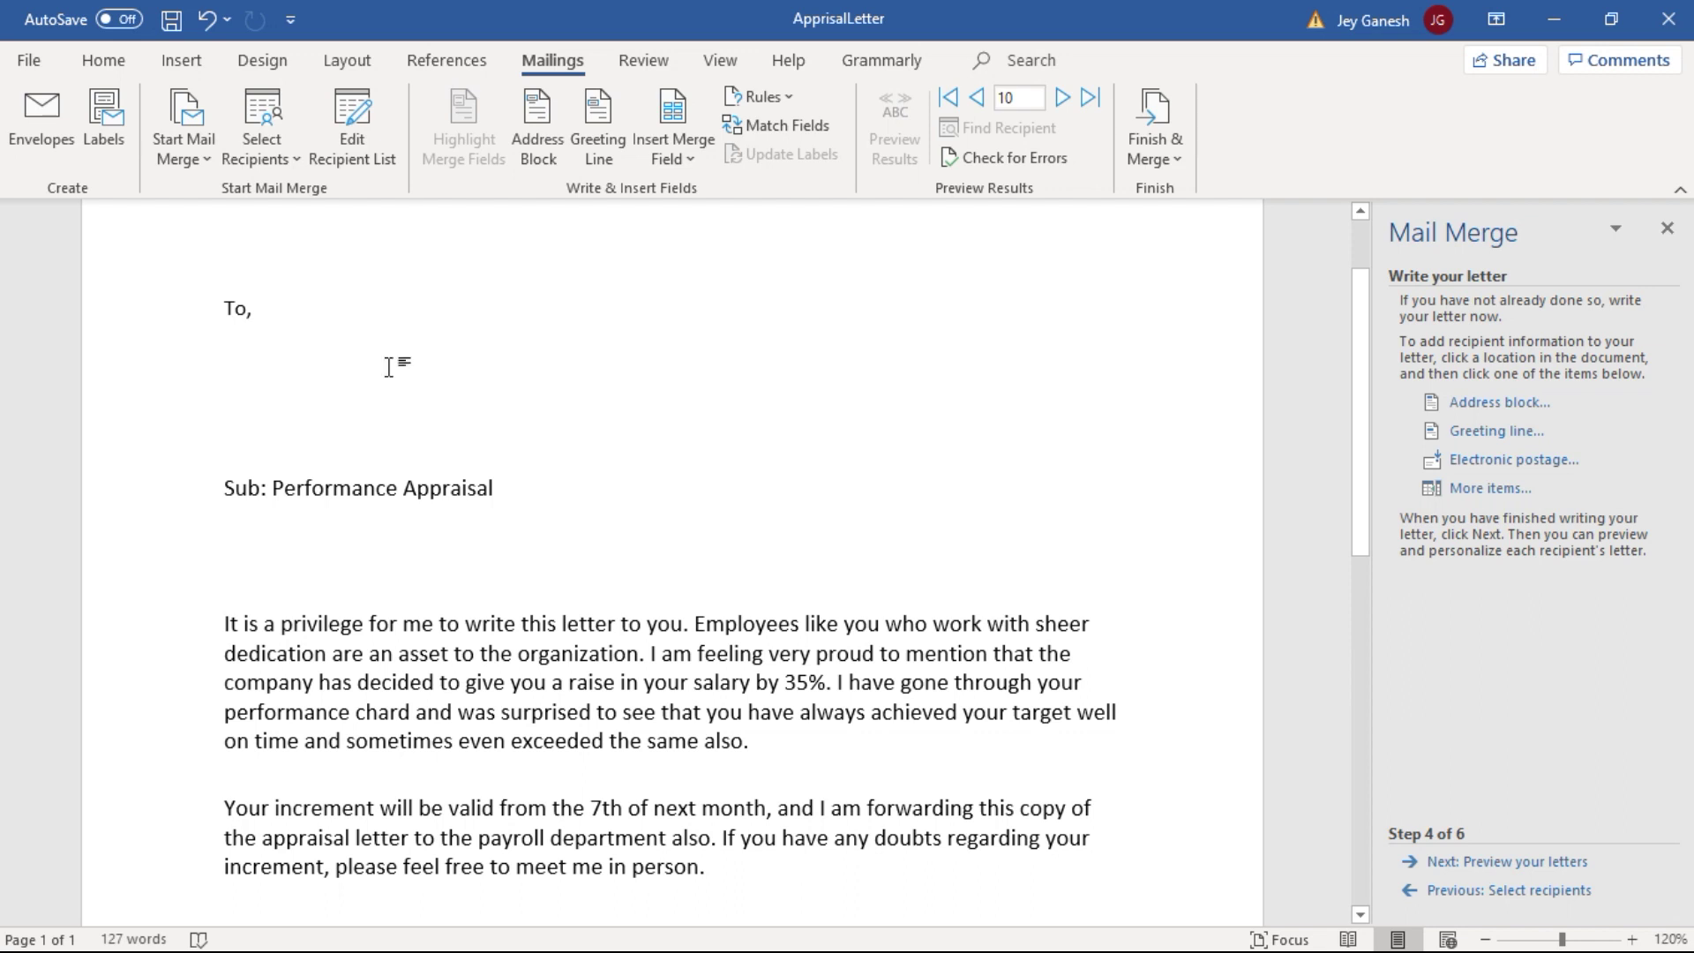
click(1497, 406)
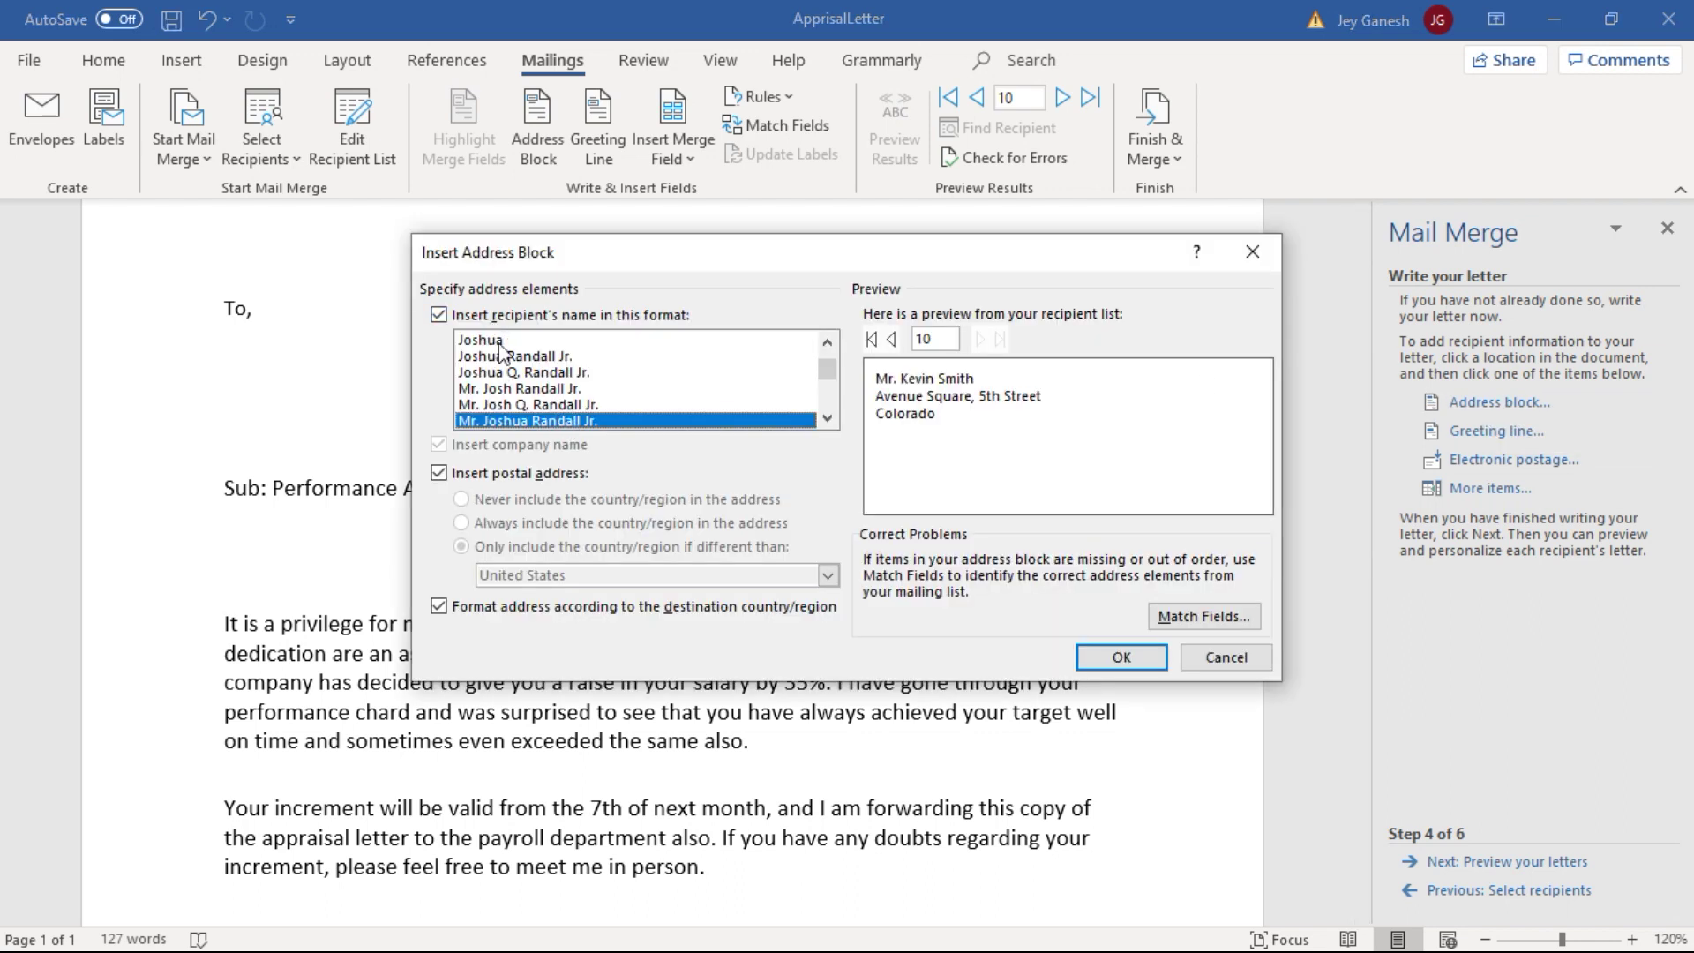
click(497, 340)
click(500, 357)
click(506, 372)
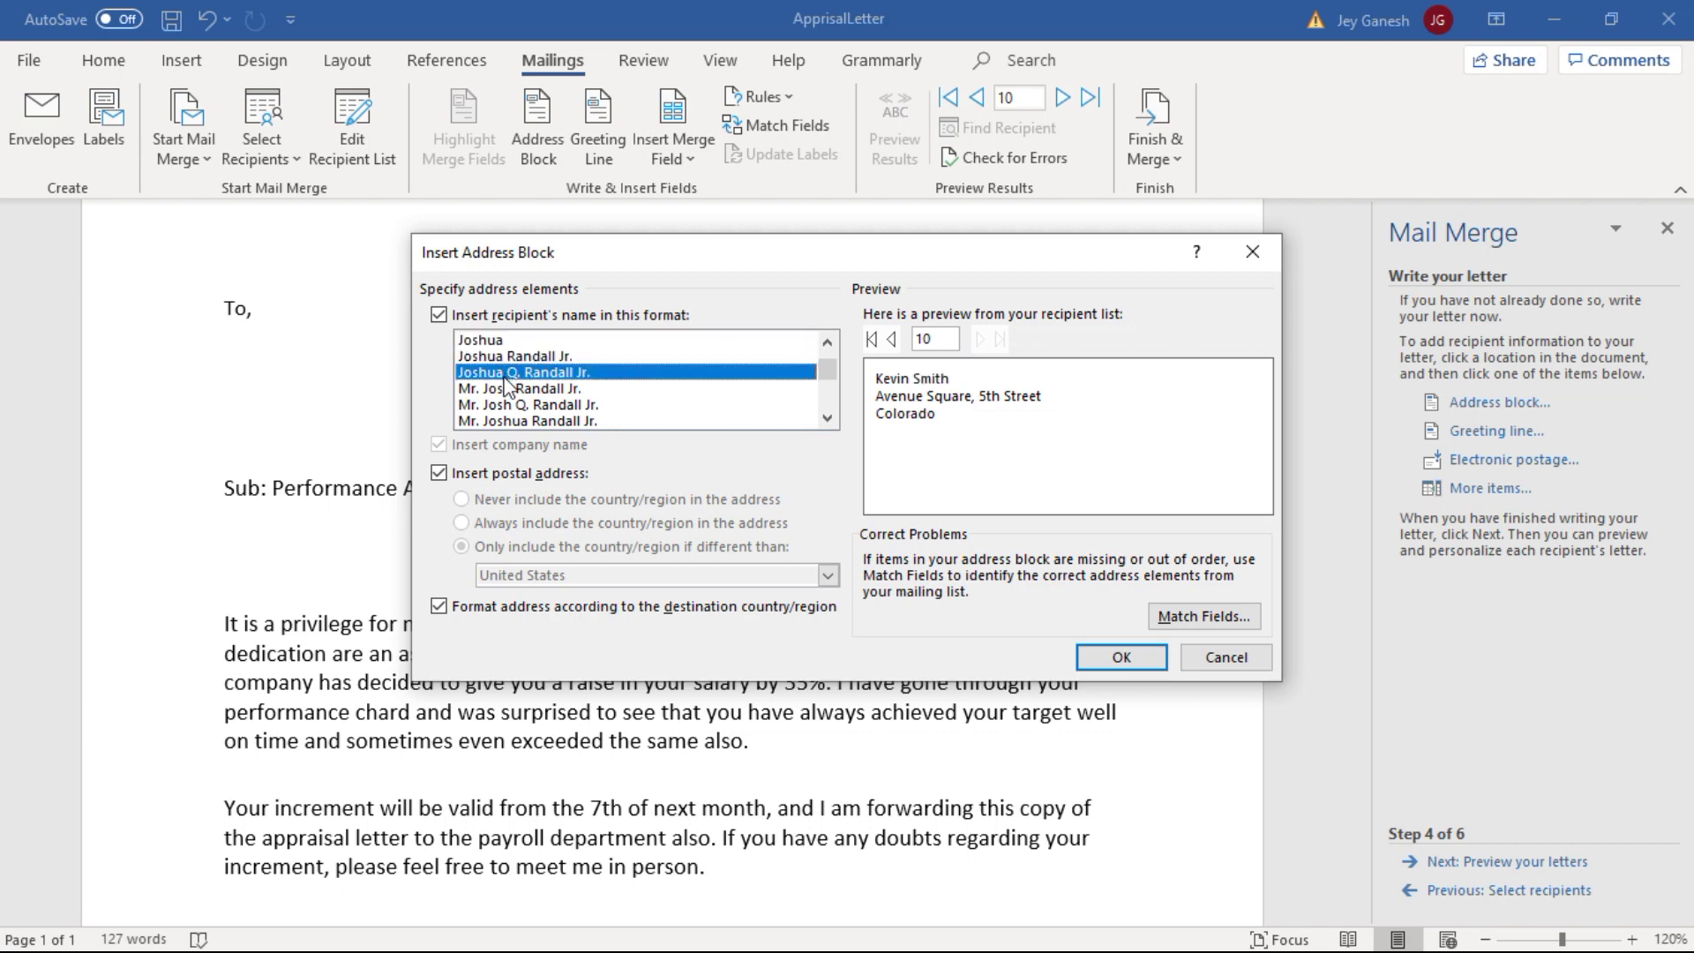
click(505, 388)
click(505, 405)
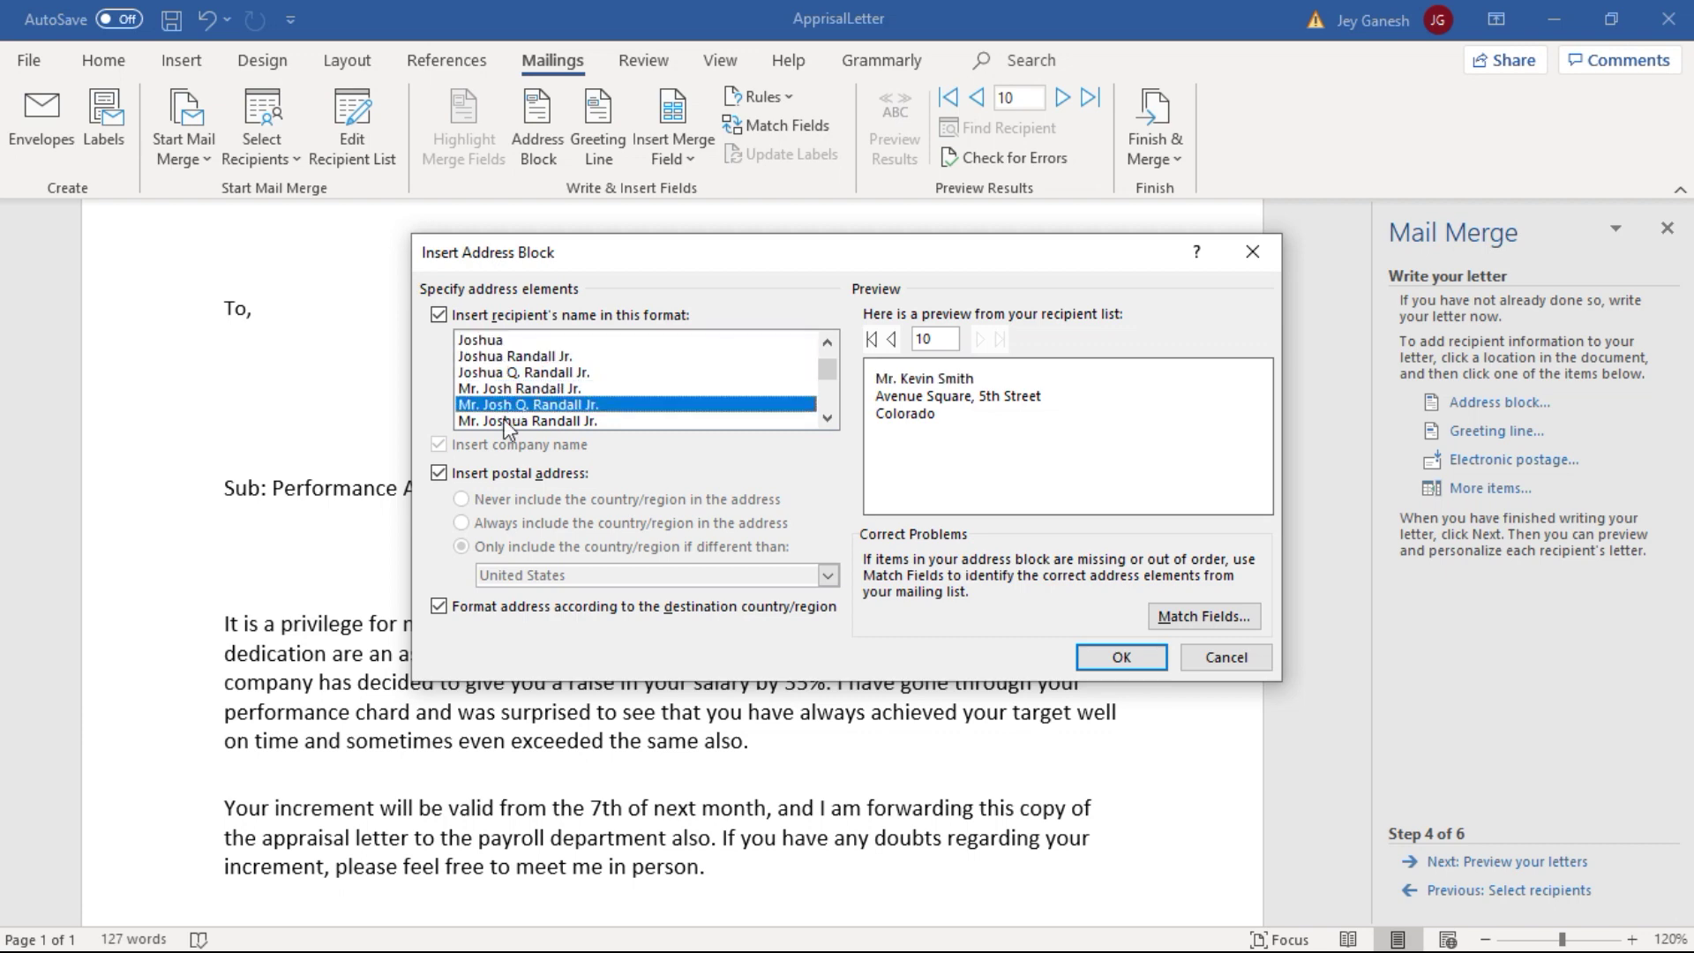
click(516, 420)
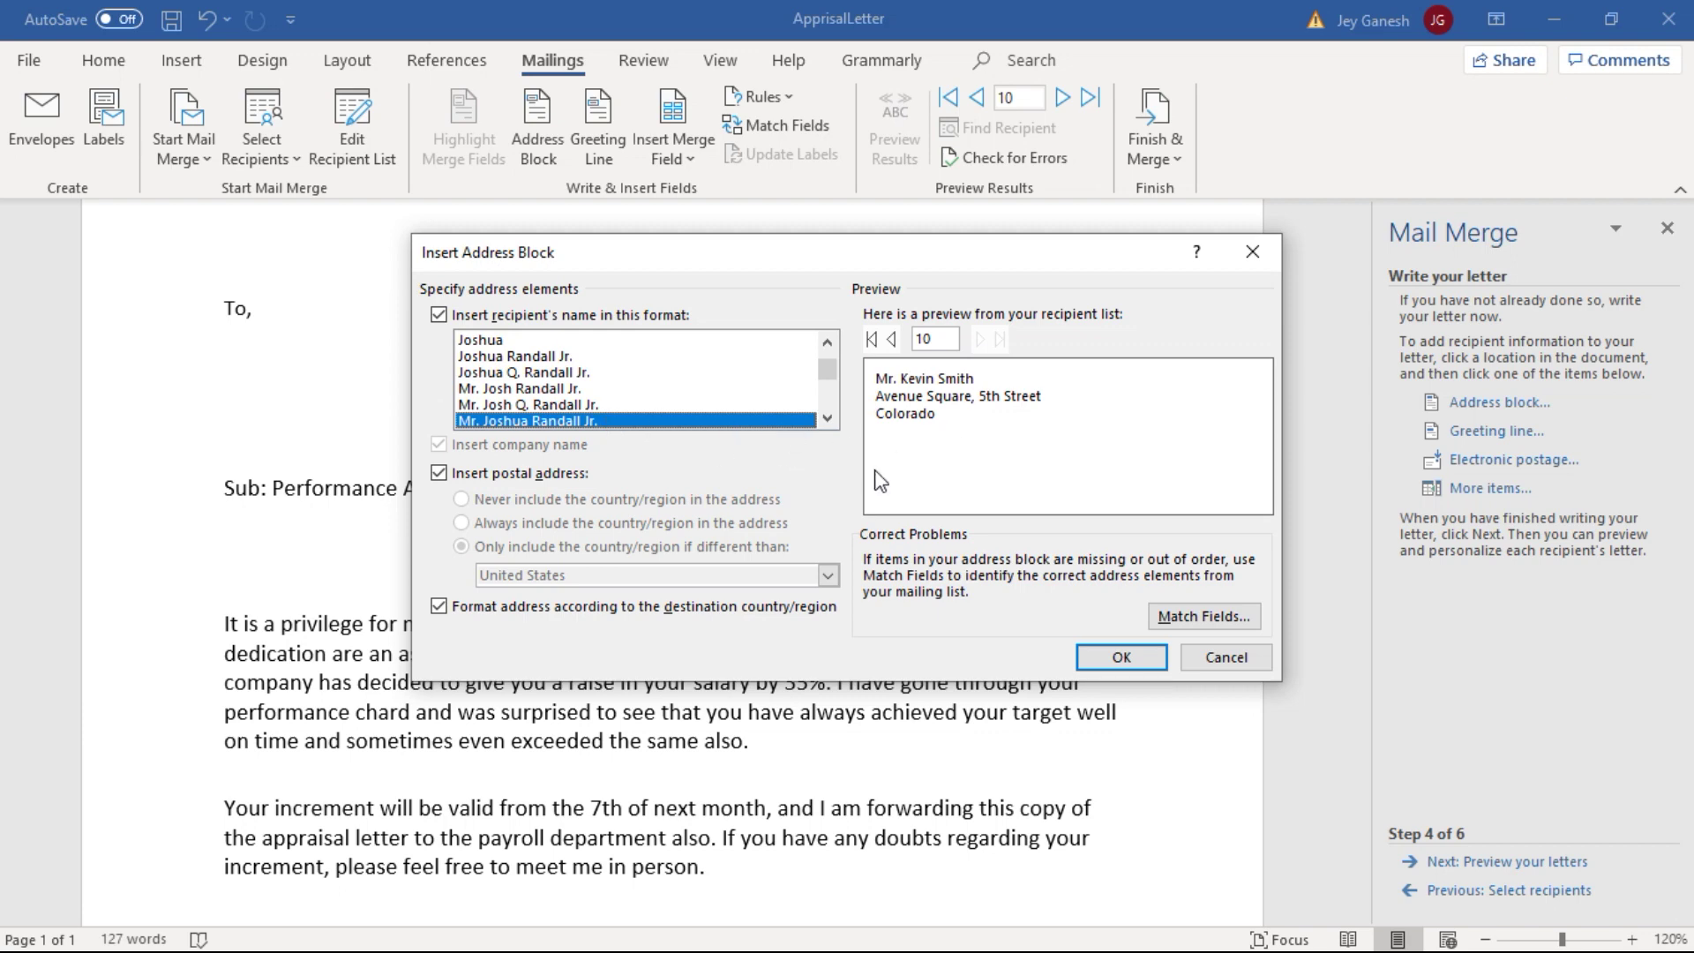
click(1120, 656)
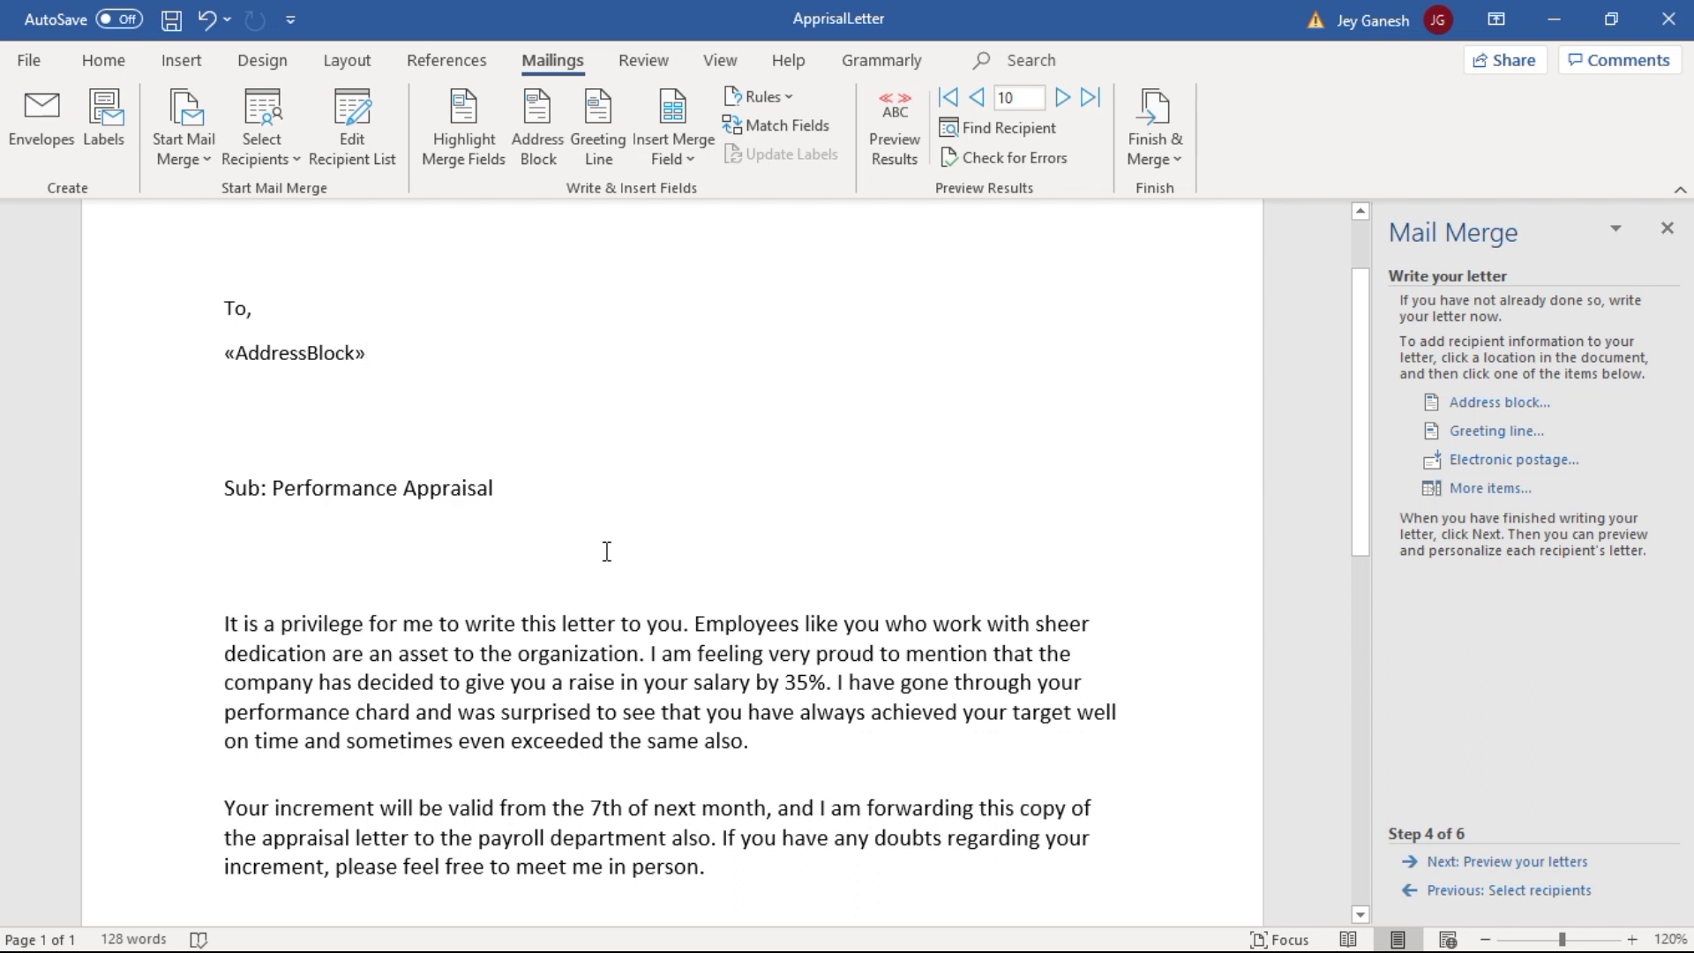
Step: Insert a 'Dear Mr. Randall,' greeting line on the blank line after the subject
click(239, 585)
click(1513, 440)
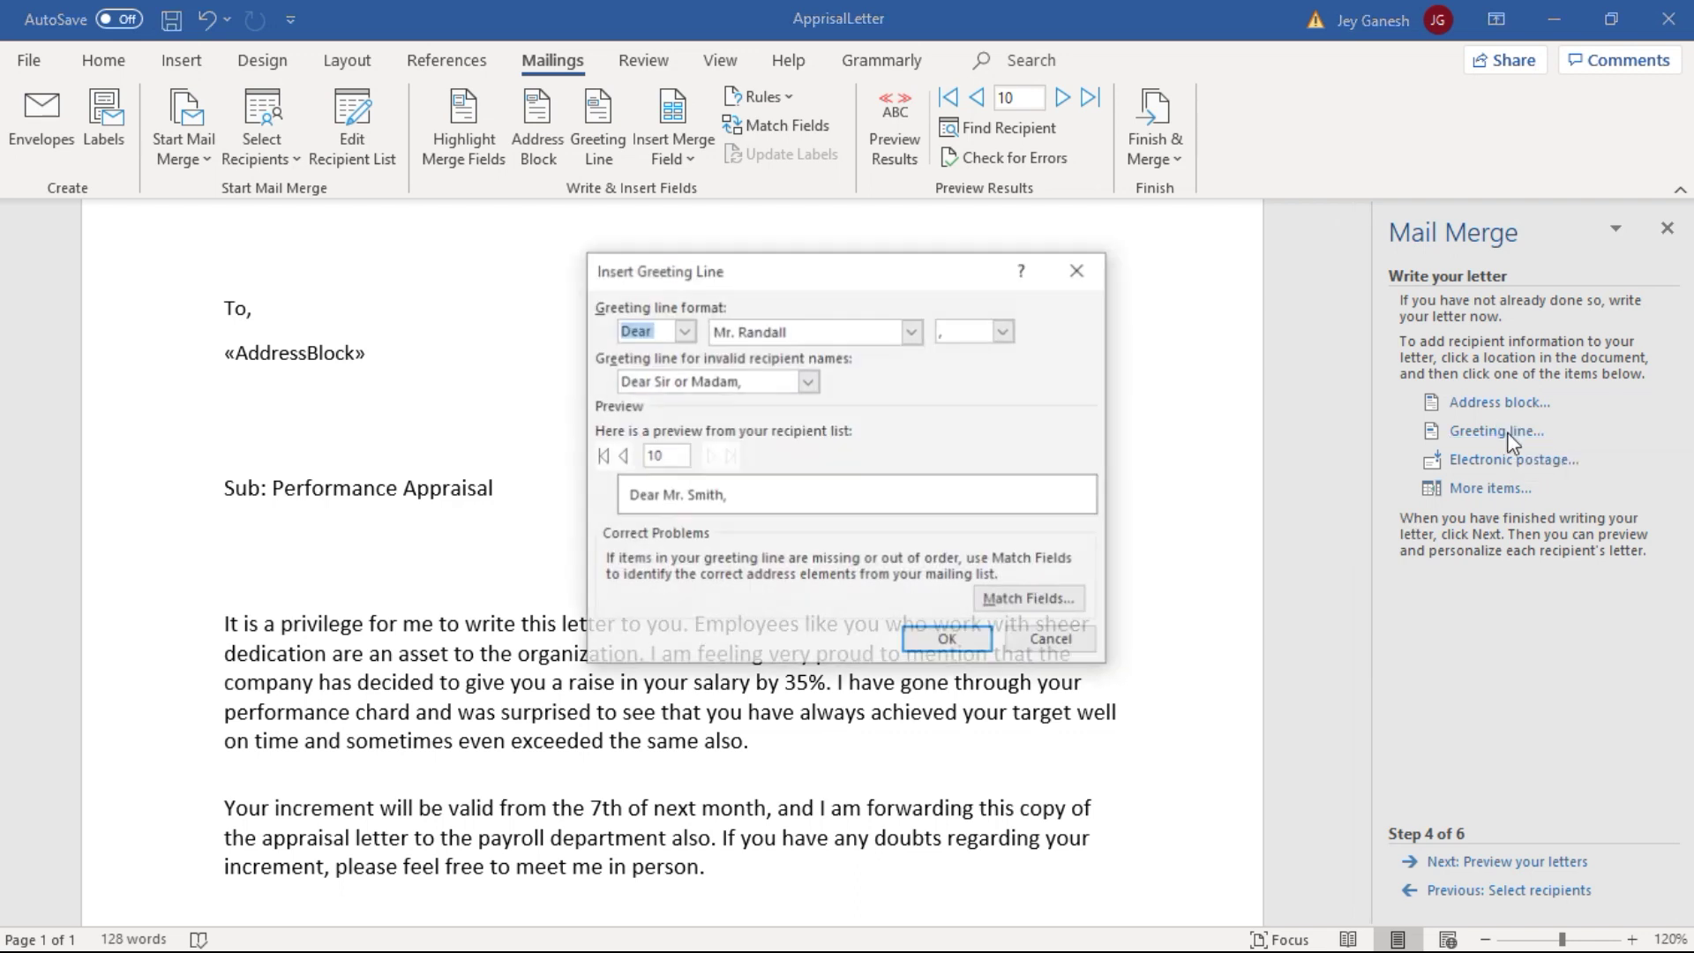
click(683, 329)
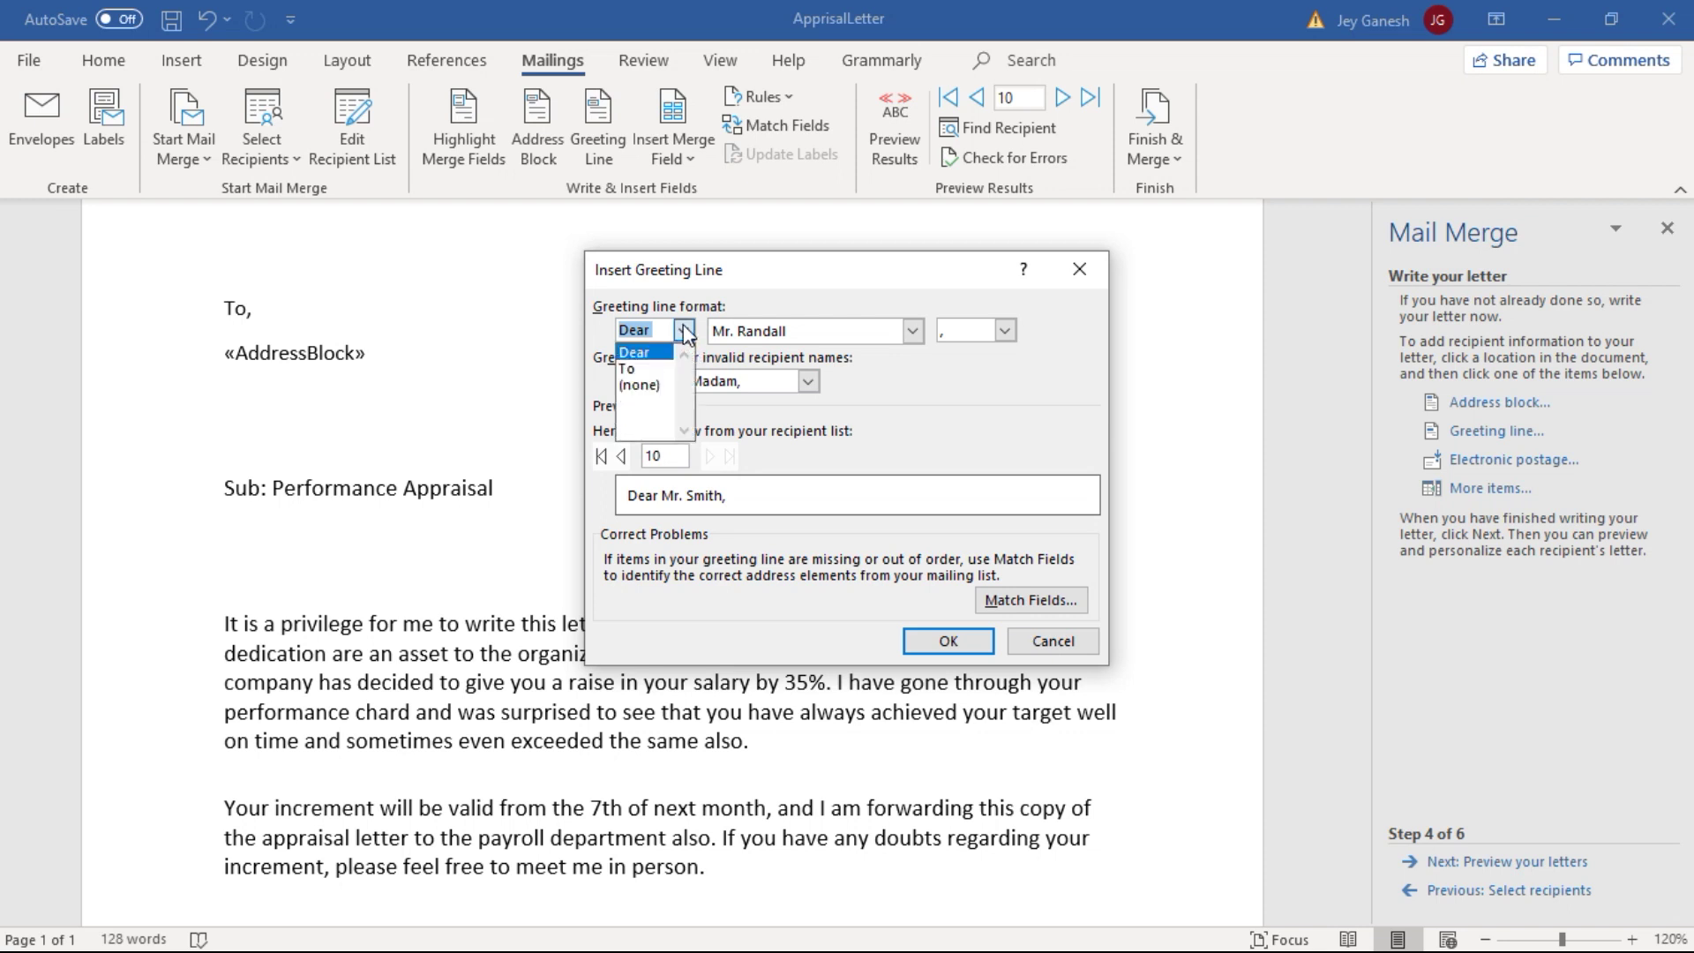
click(683, 328)
click(683, 328)
click(687, 334)
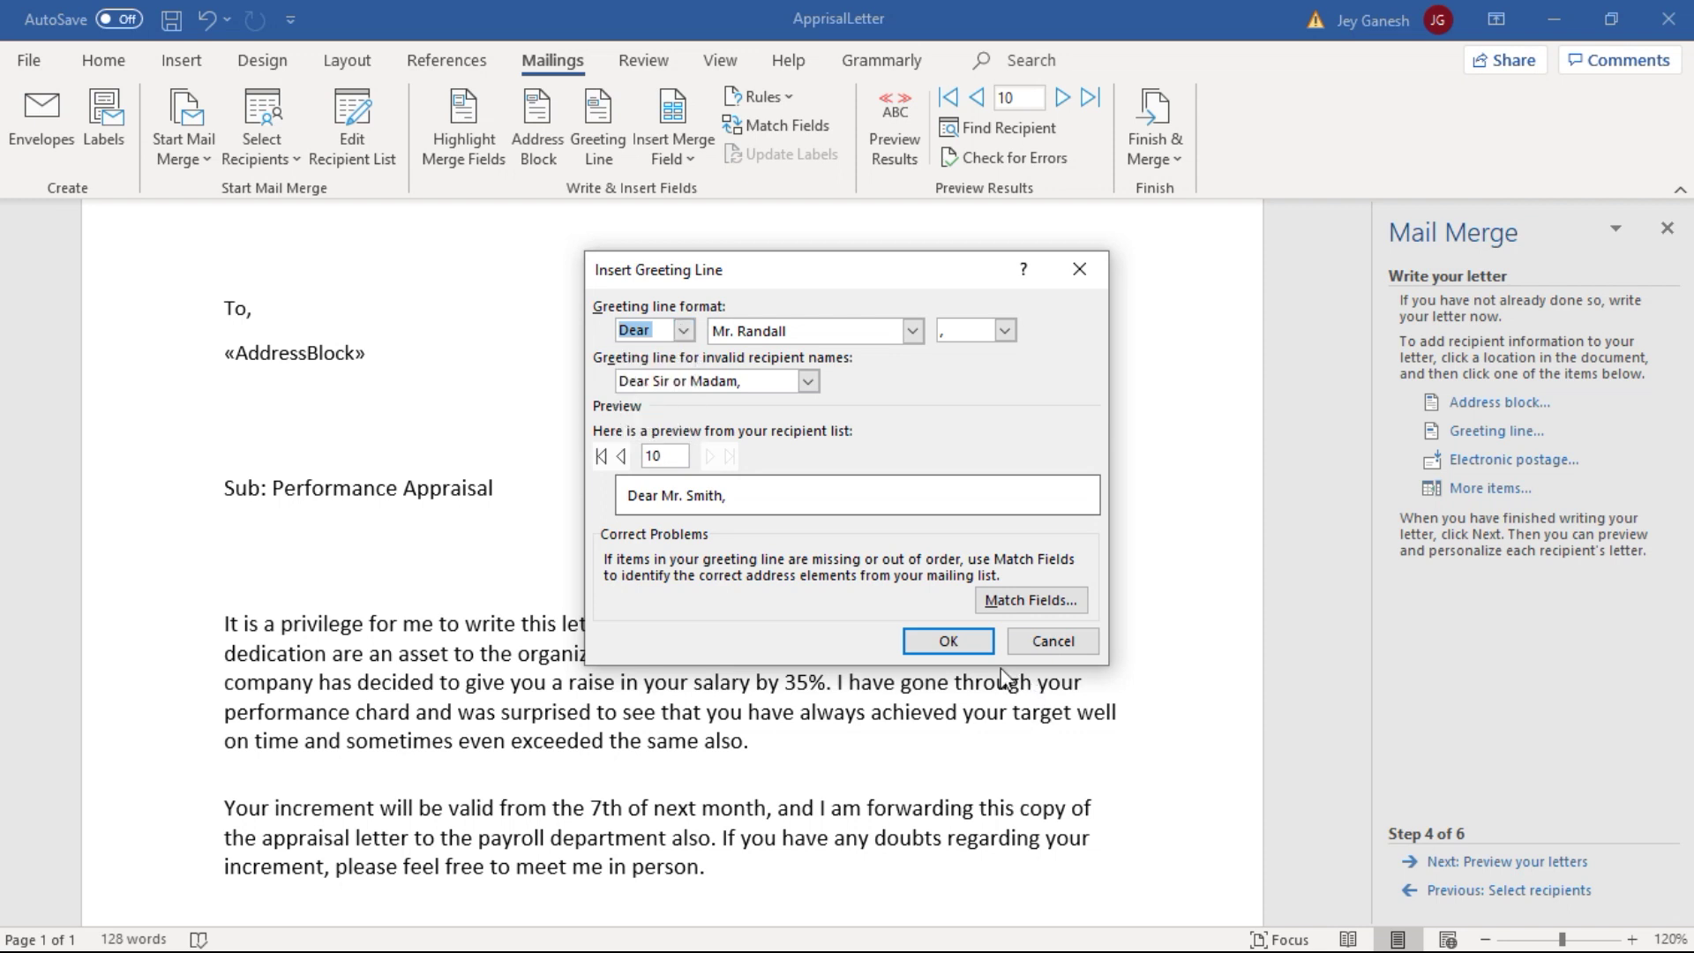
click(942, 642)
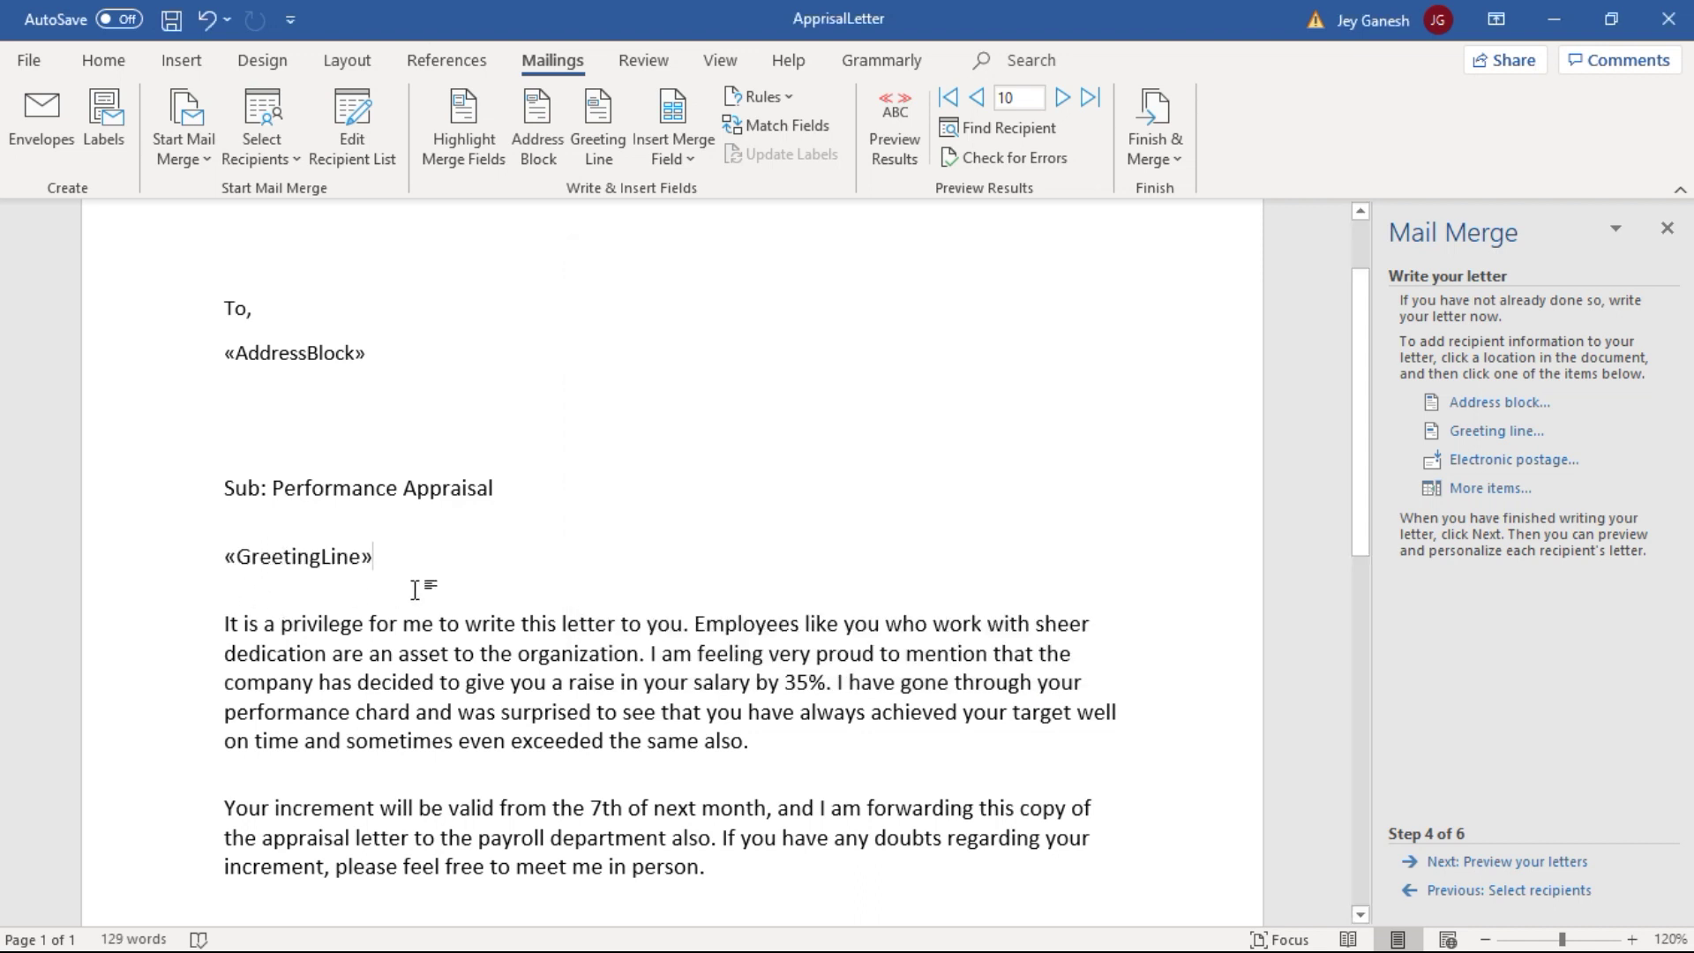
Step: Preview the letters with recipient data, then complete the merge and start printing
click(1495, 870)
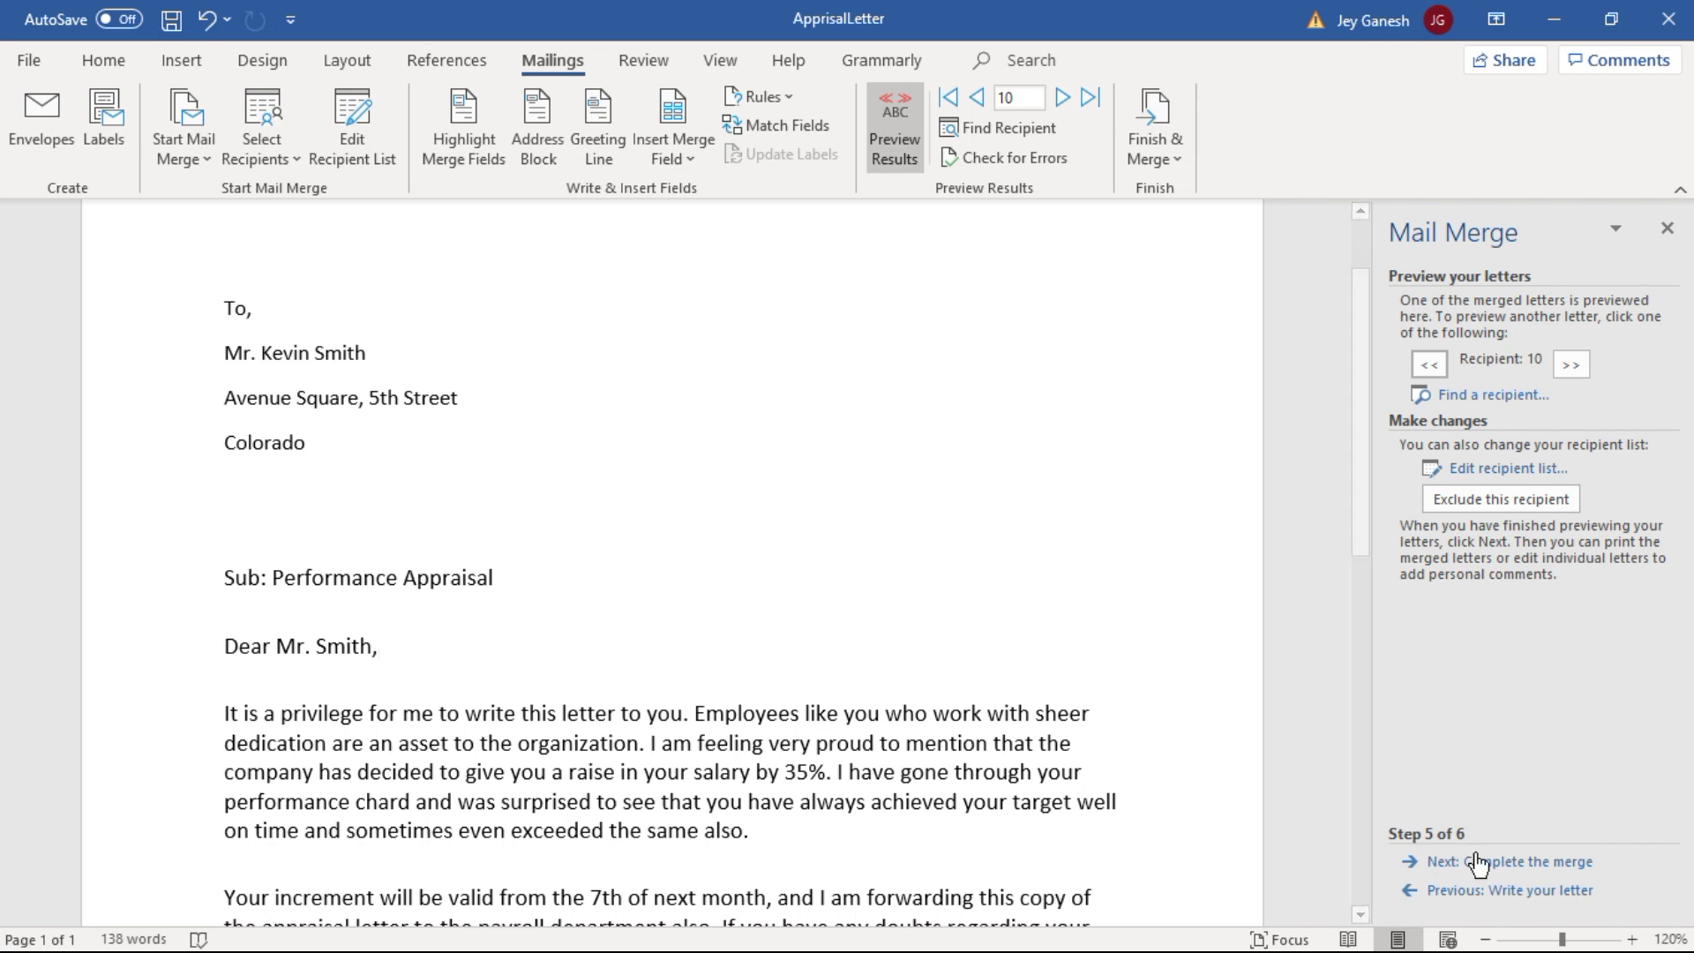
click(1535, 862)
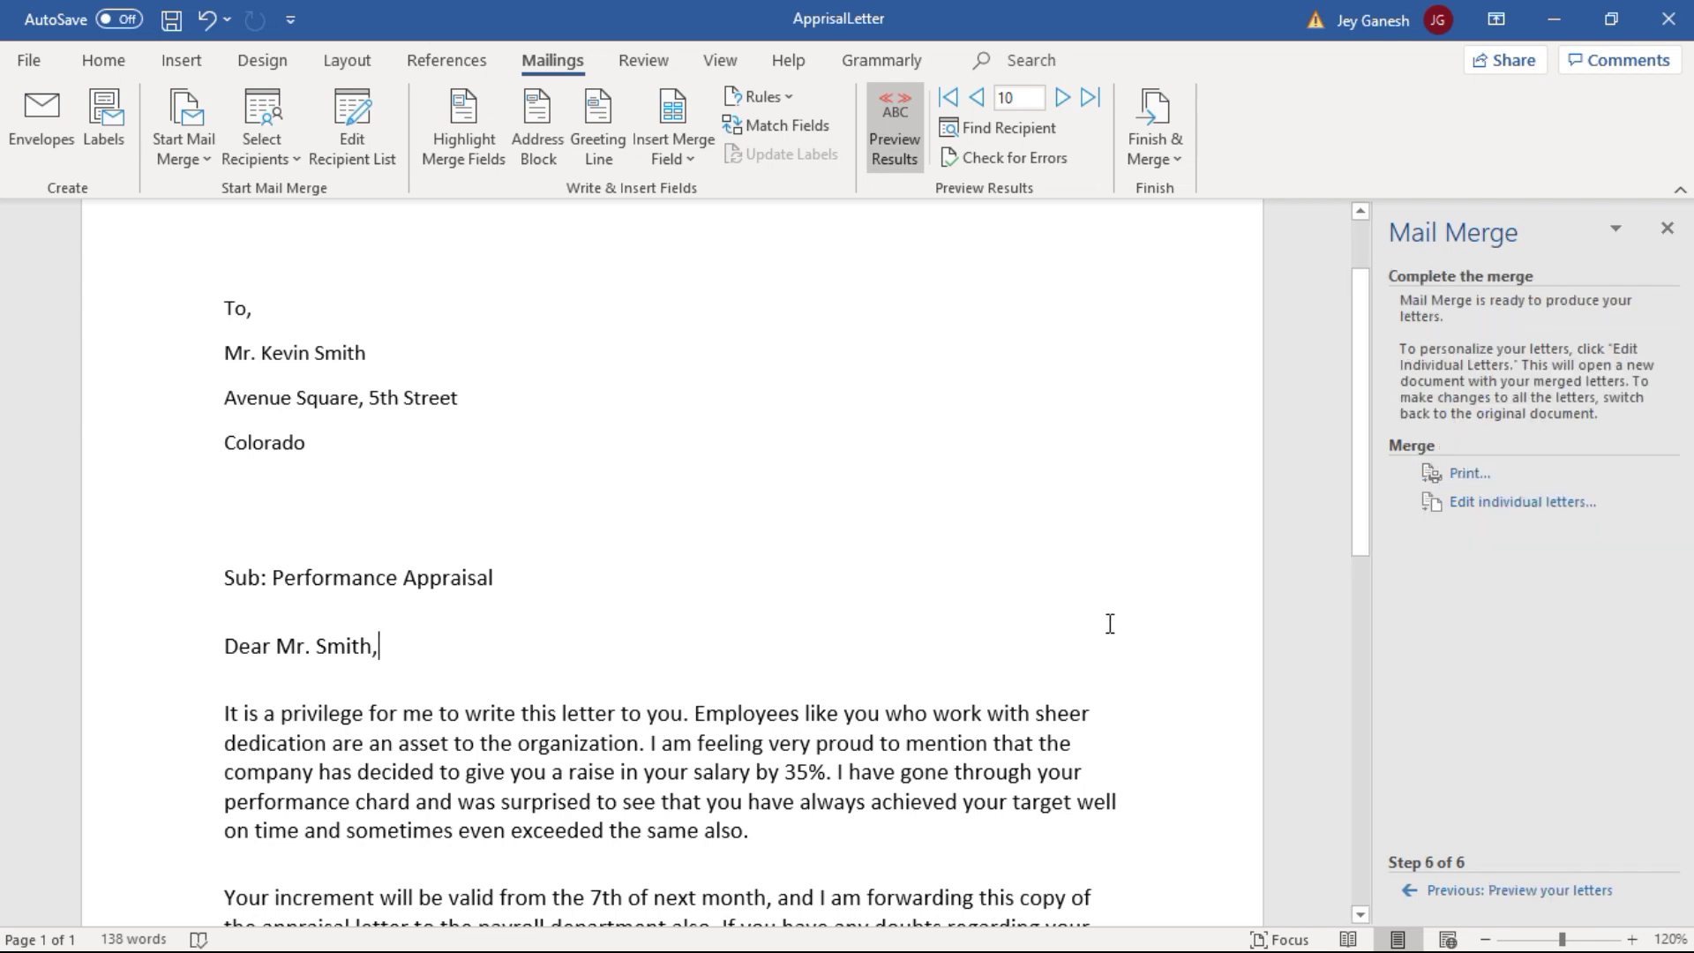
click(1469, 472)
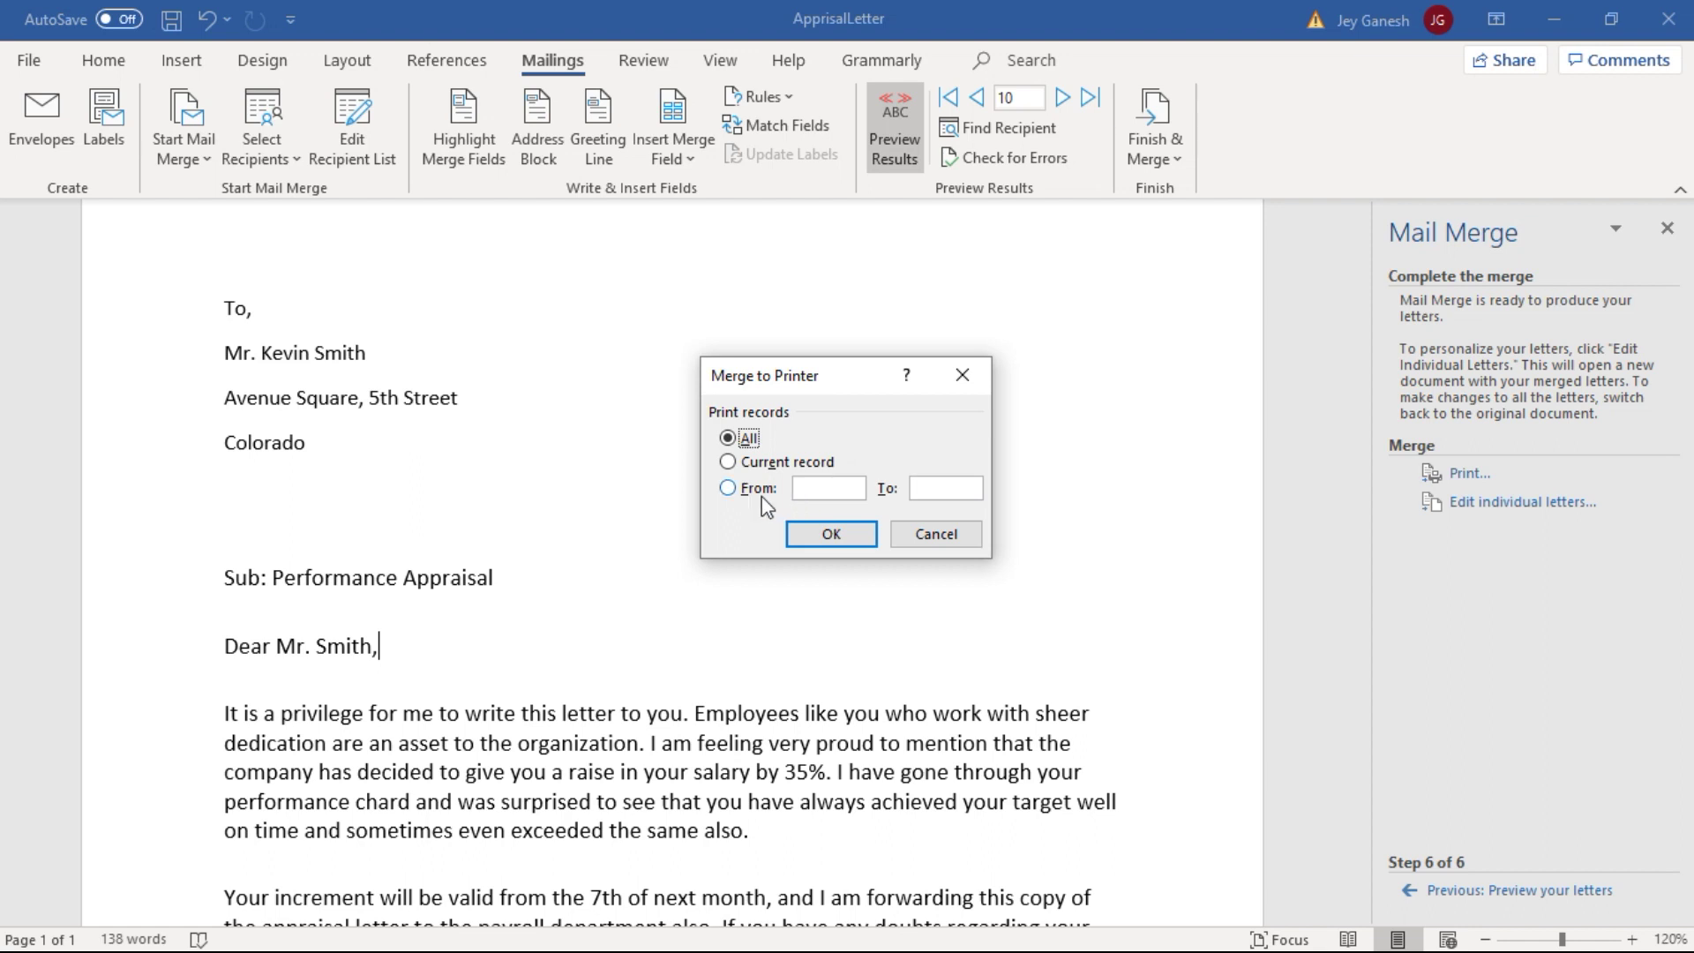
Step: Merge all records to the printer rather than a range
text(1)
click(746, 438)
click(829, 536)
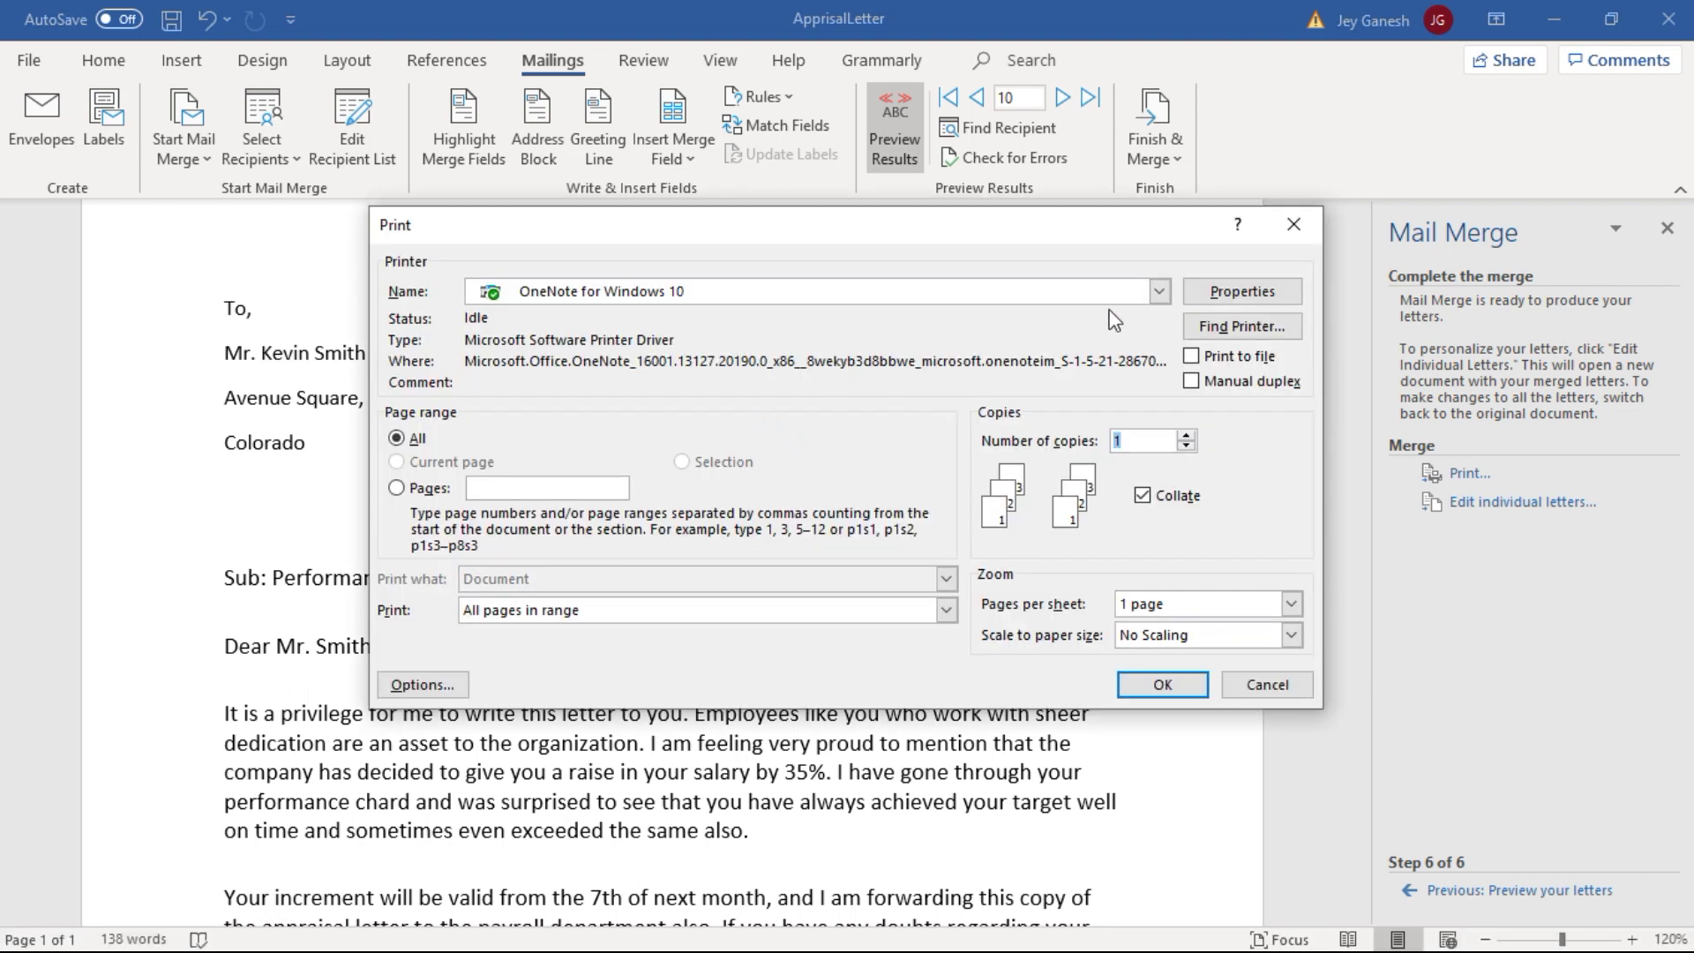
Step: Print the merged letters to Microsoft Print to PDF
click(1157, 292)
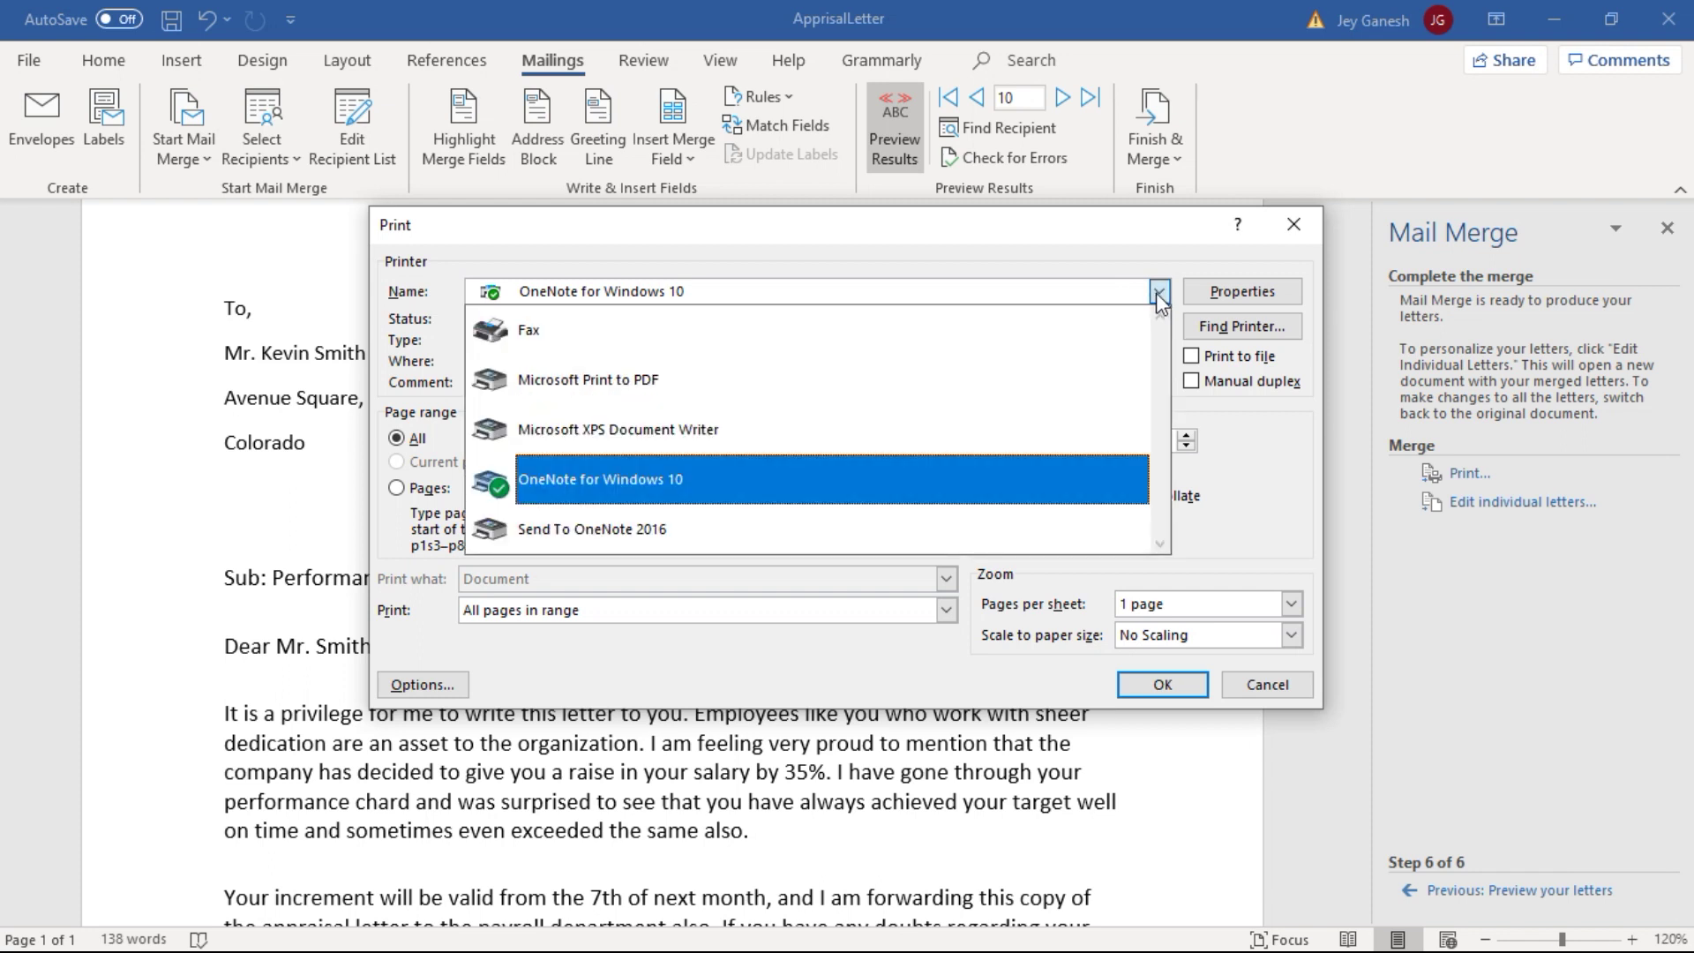
click(771, 376)
click(1157, 681)
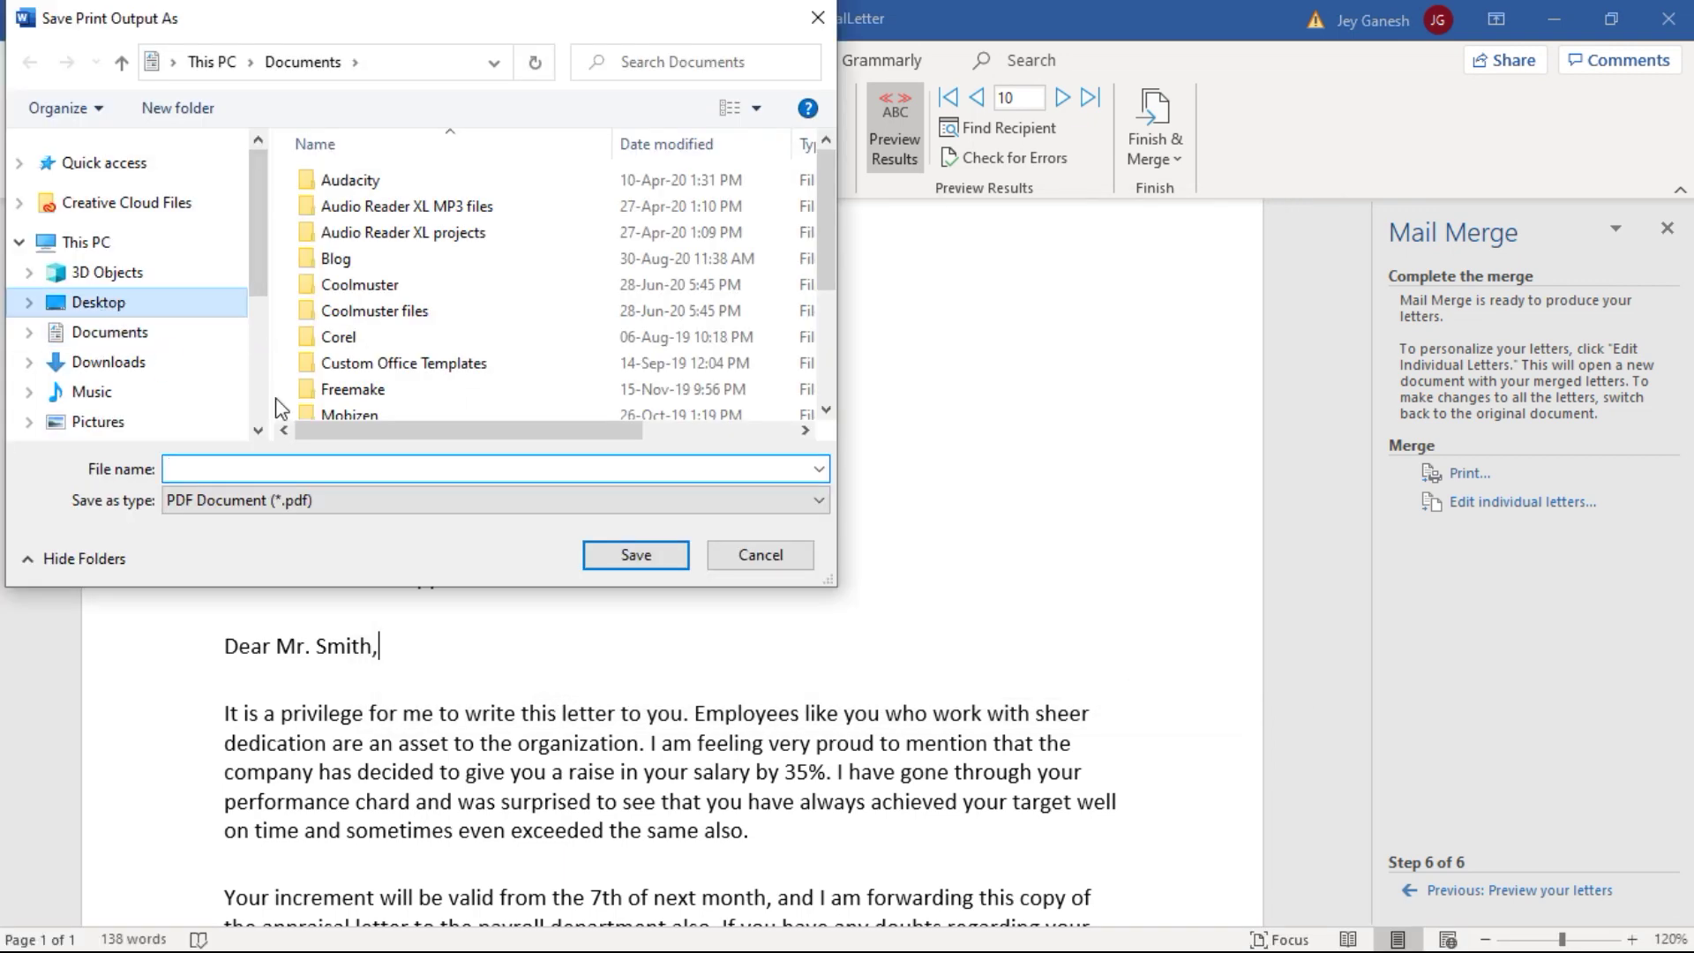
Step: Save the output as Appraisal_Letter.pdf on the Desktop and open the file
click(306, 468)
text(Appraisal)
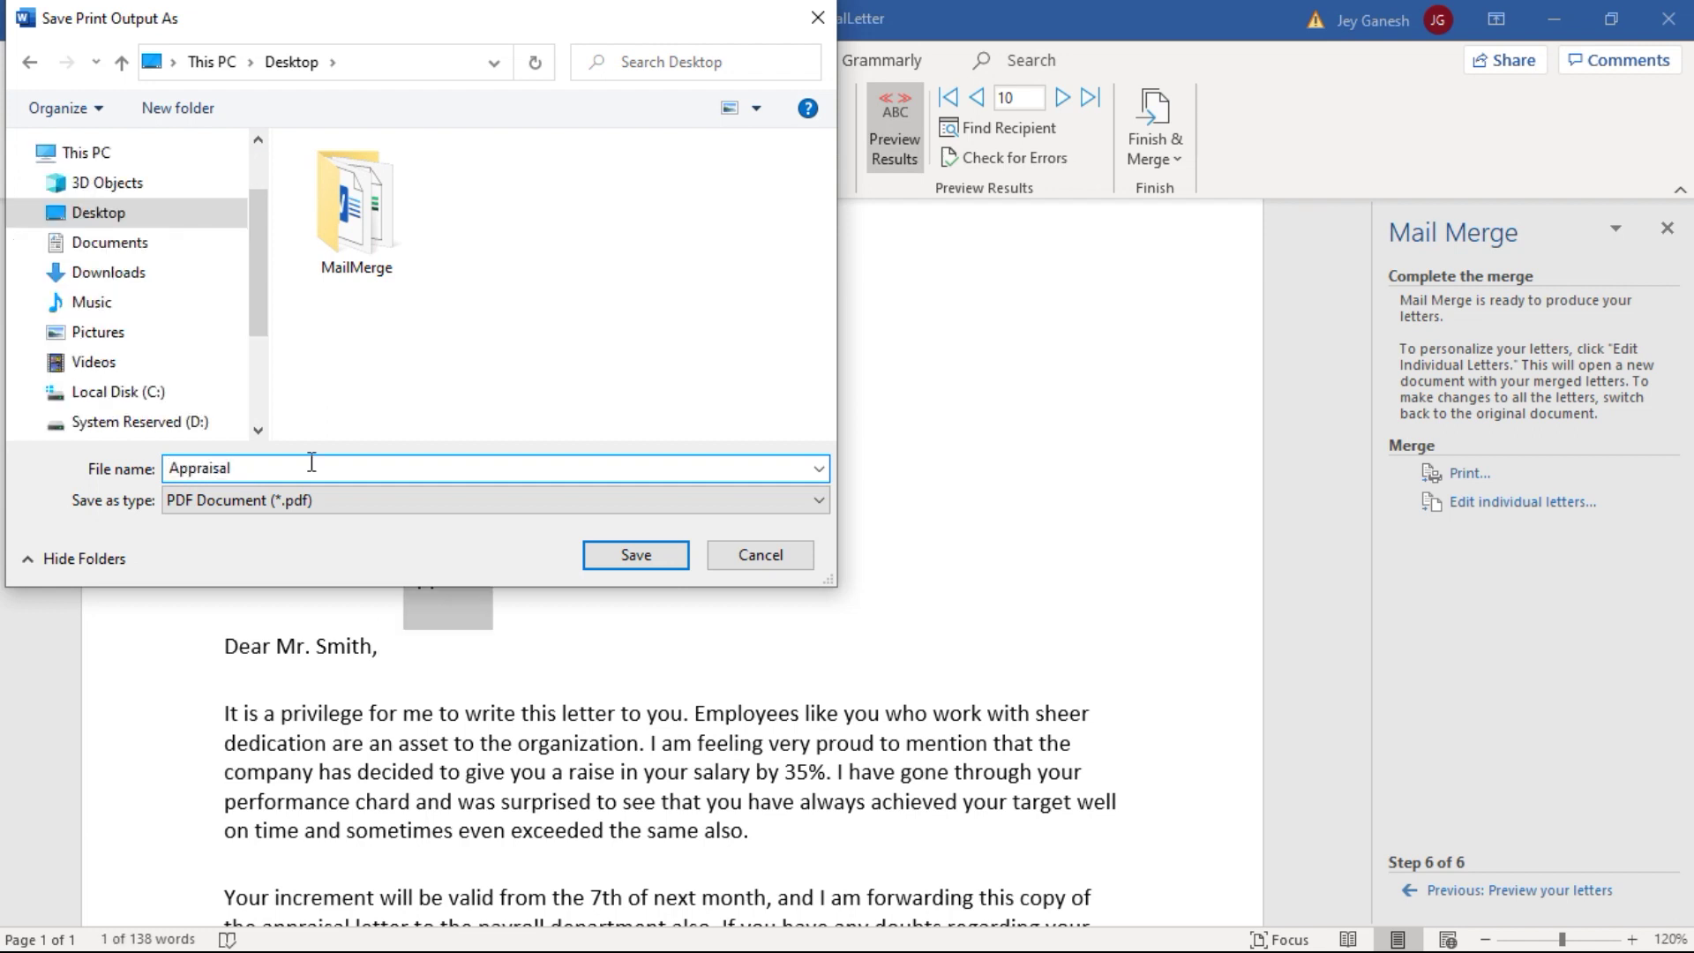
text(_Letter)
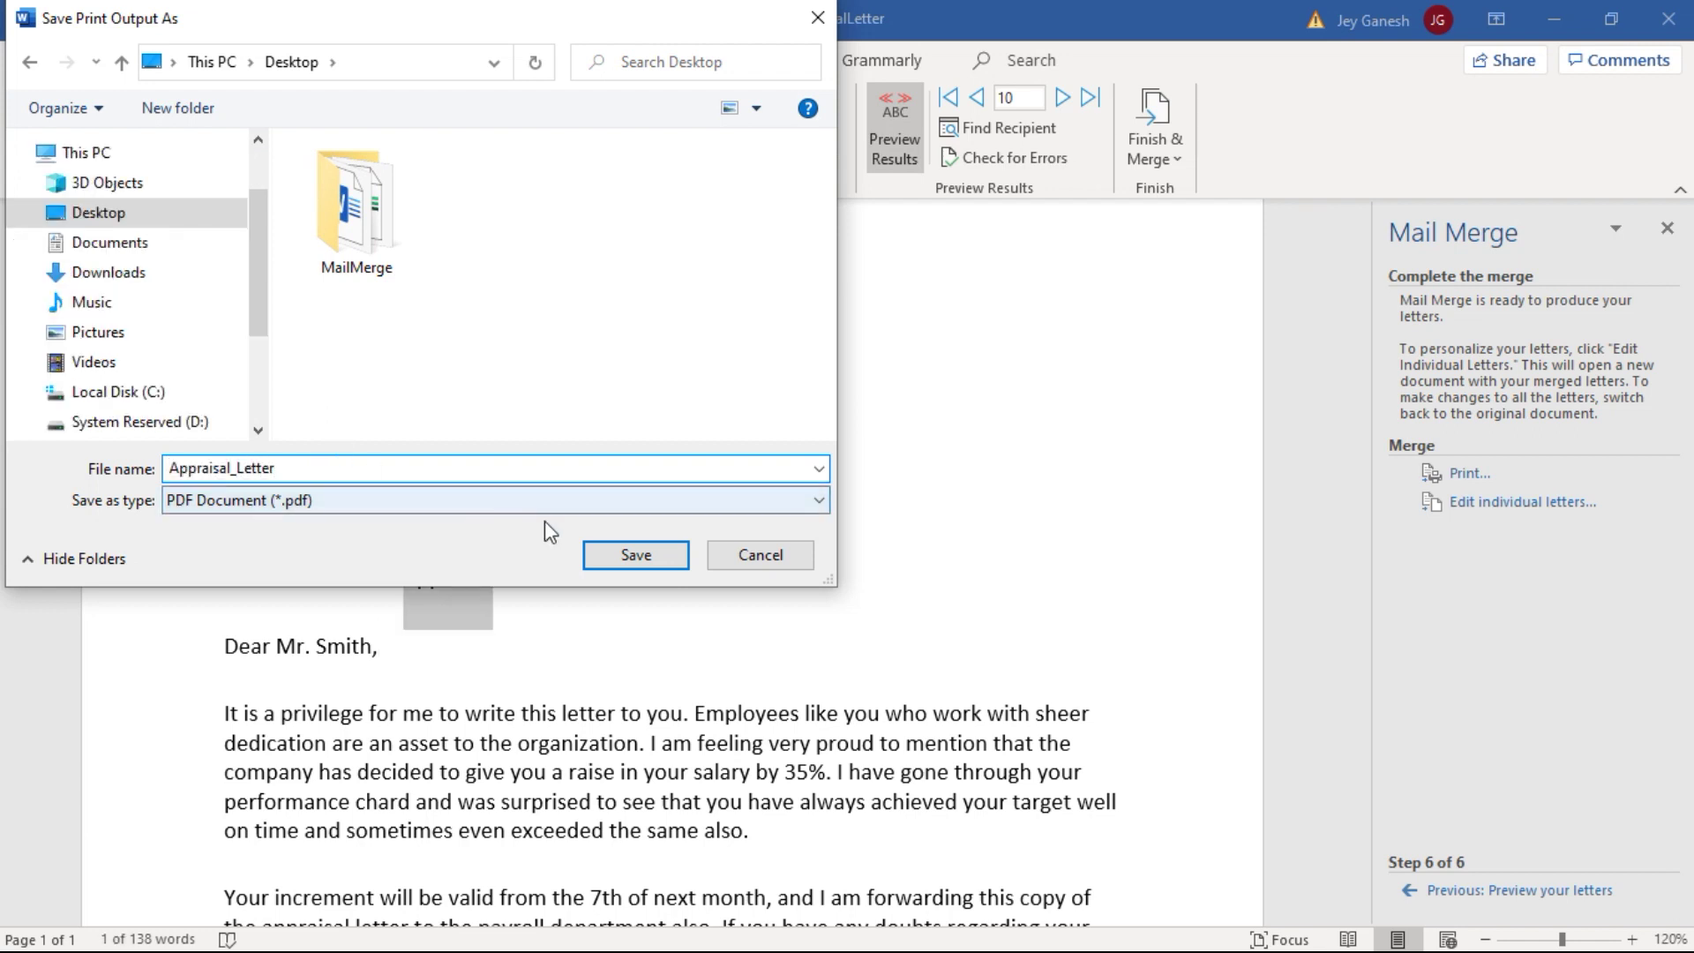
click(650, 559)
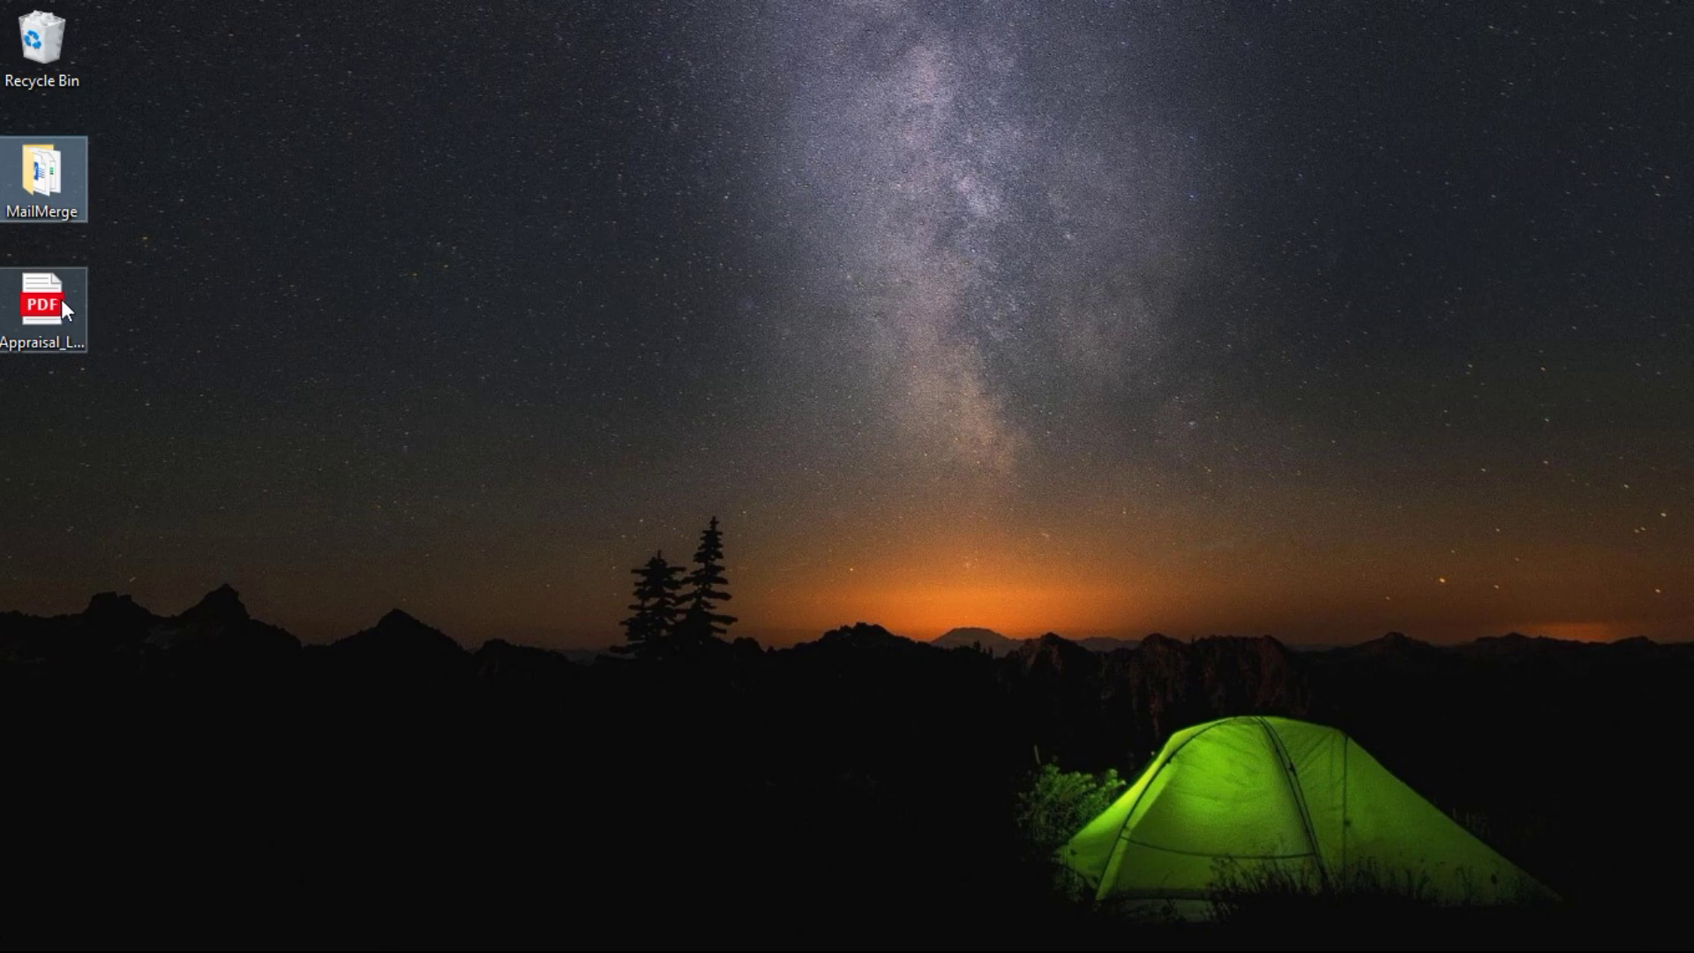
click(61, 300)
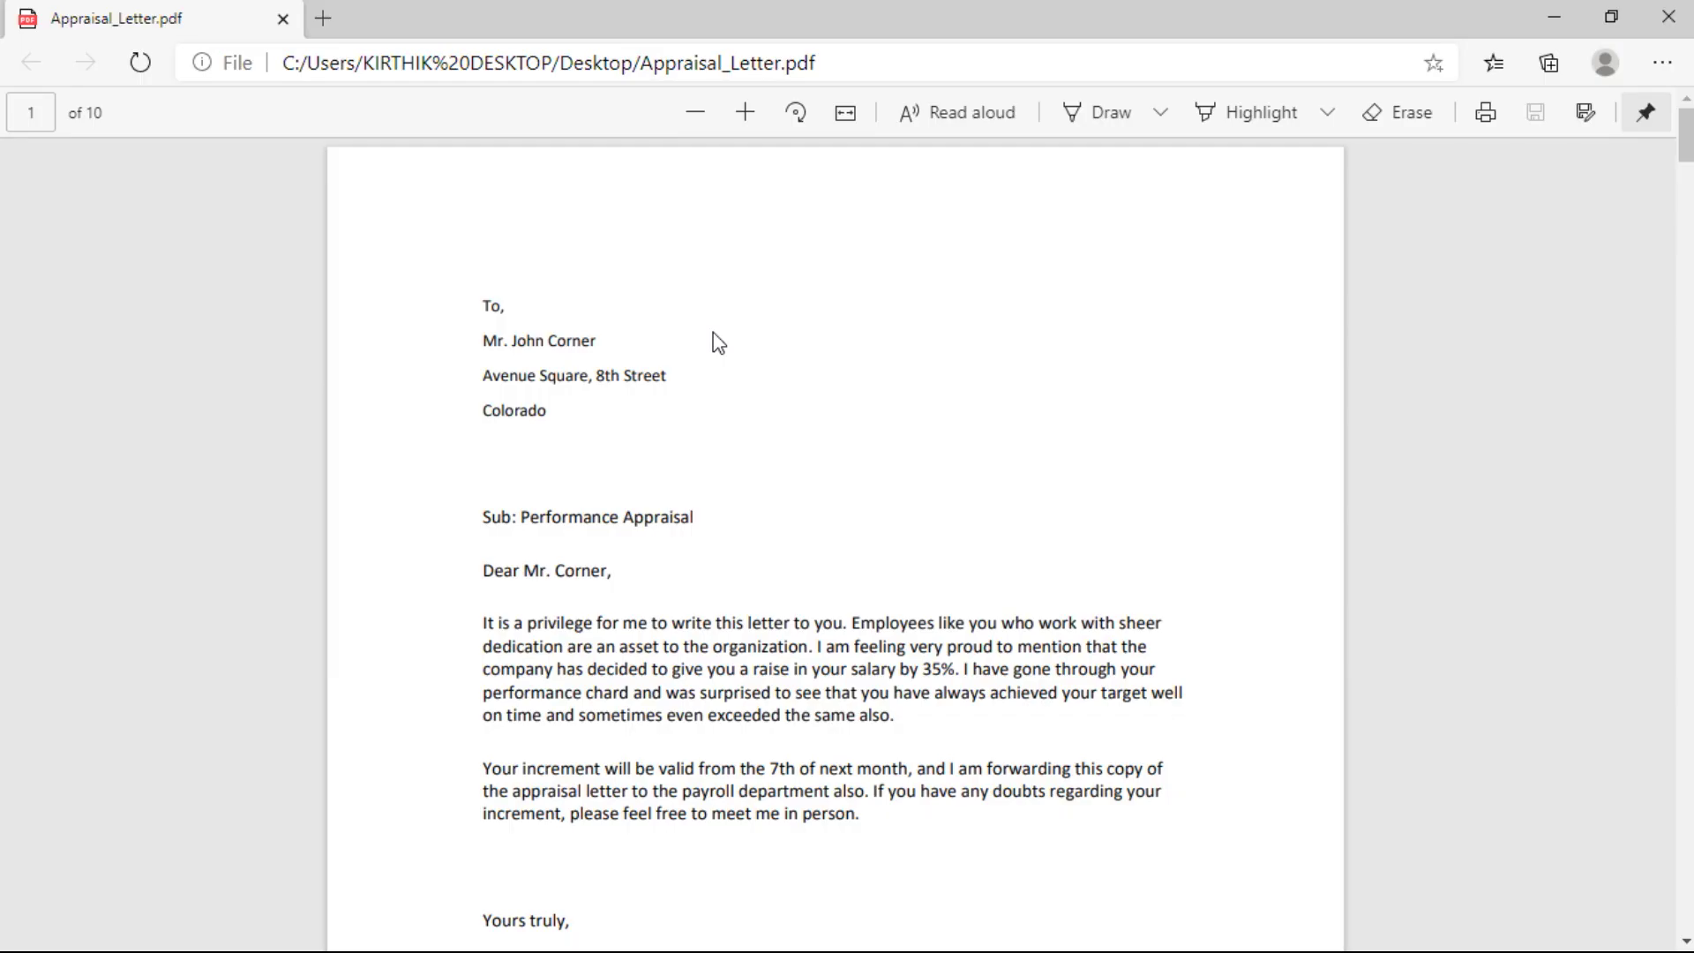
Step: Scroll through the 10 pages, checking each employee's address and greeting
scroll(852, 456, down, 15)
scroll(852, 456, down, 10)
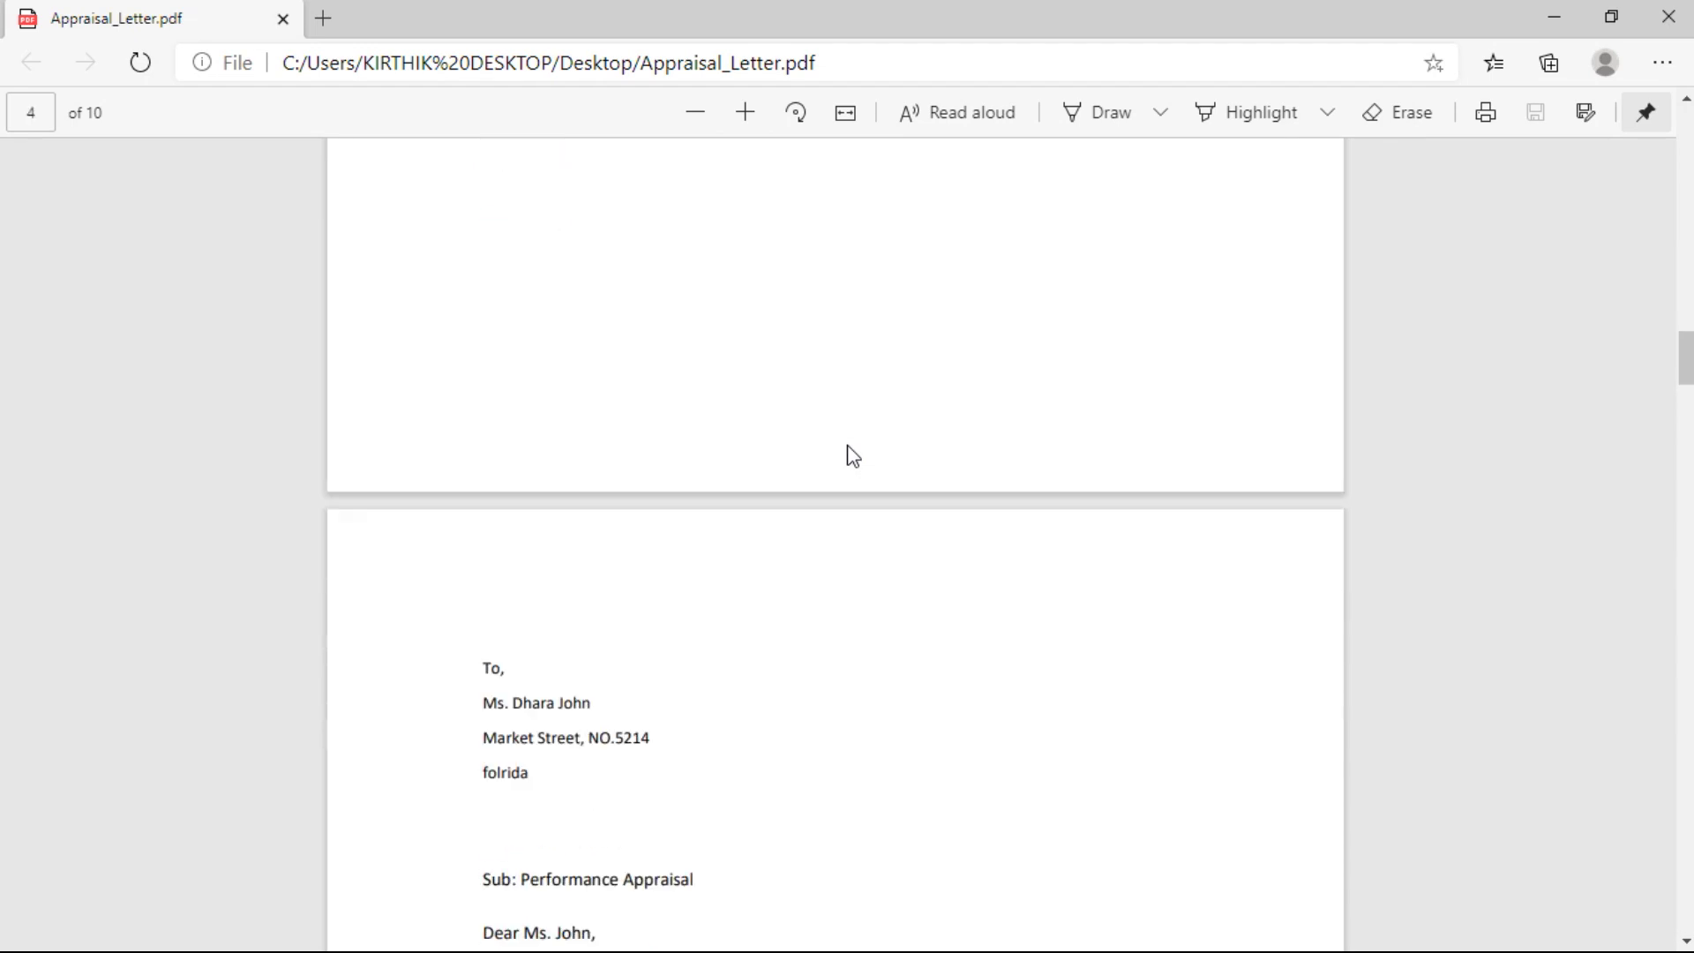
scroll(852, 456, down, 10)
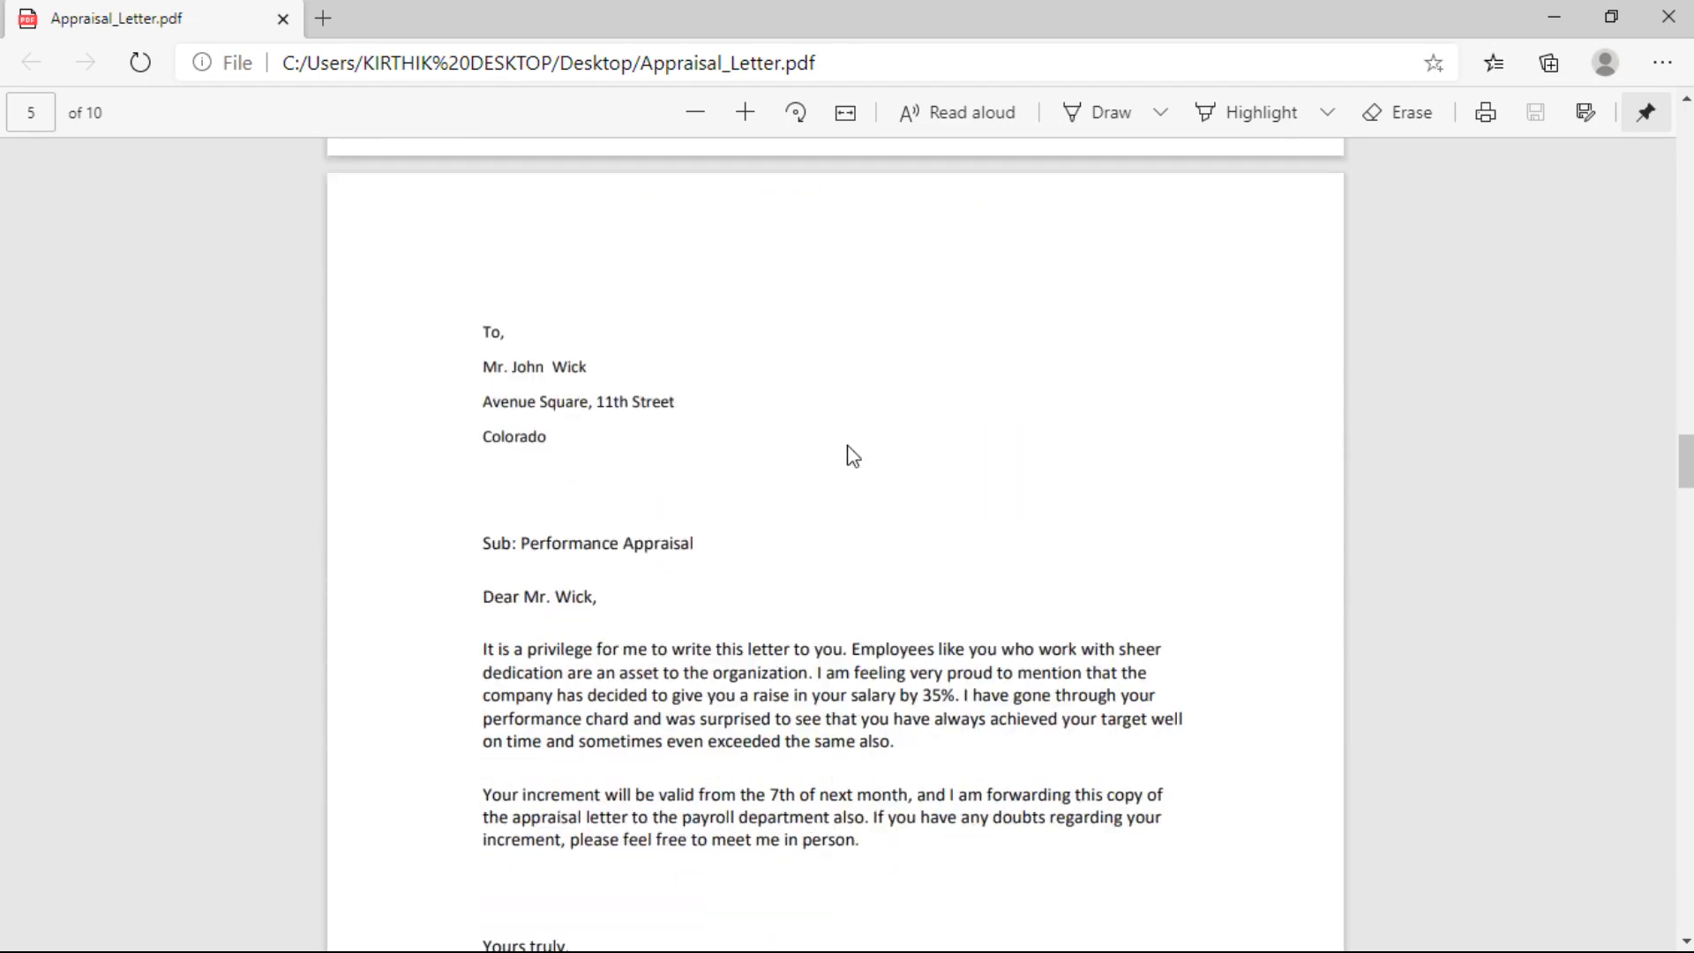
scroll(852, 456, down, 8)
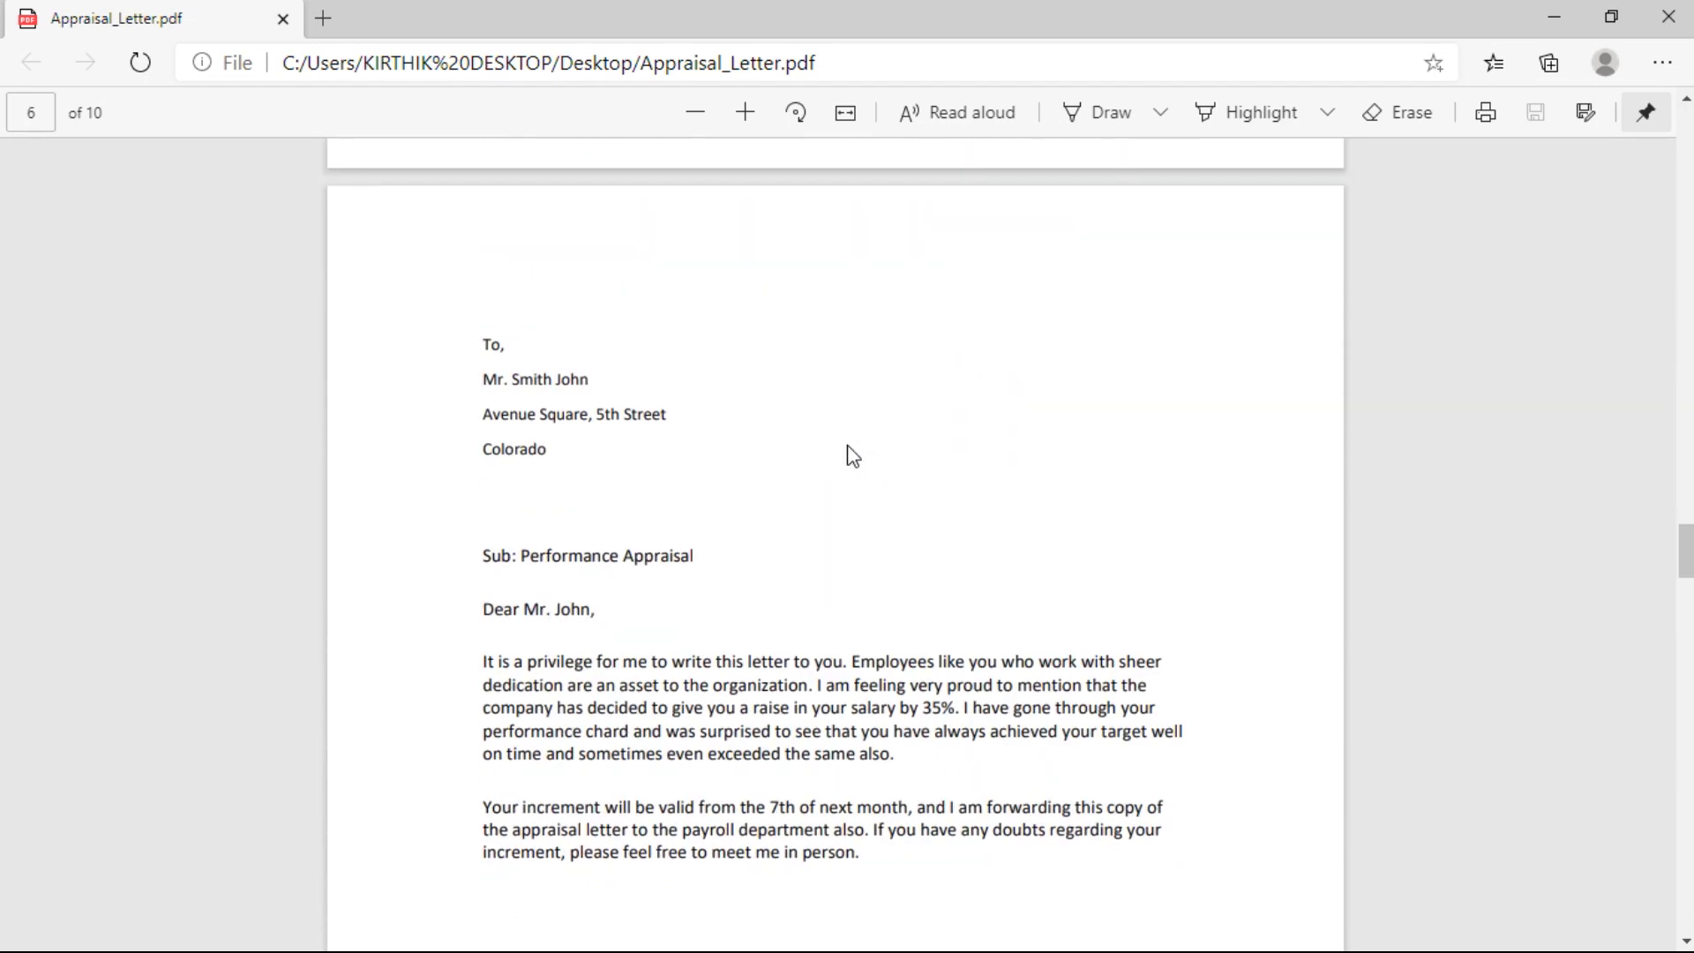
scroll(850, 442, down, 3)
scroll(852, 432, down, 8)
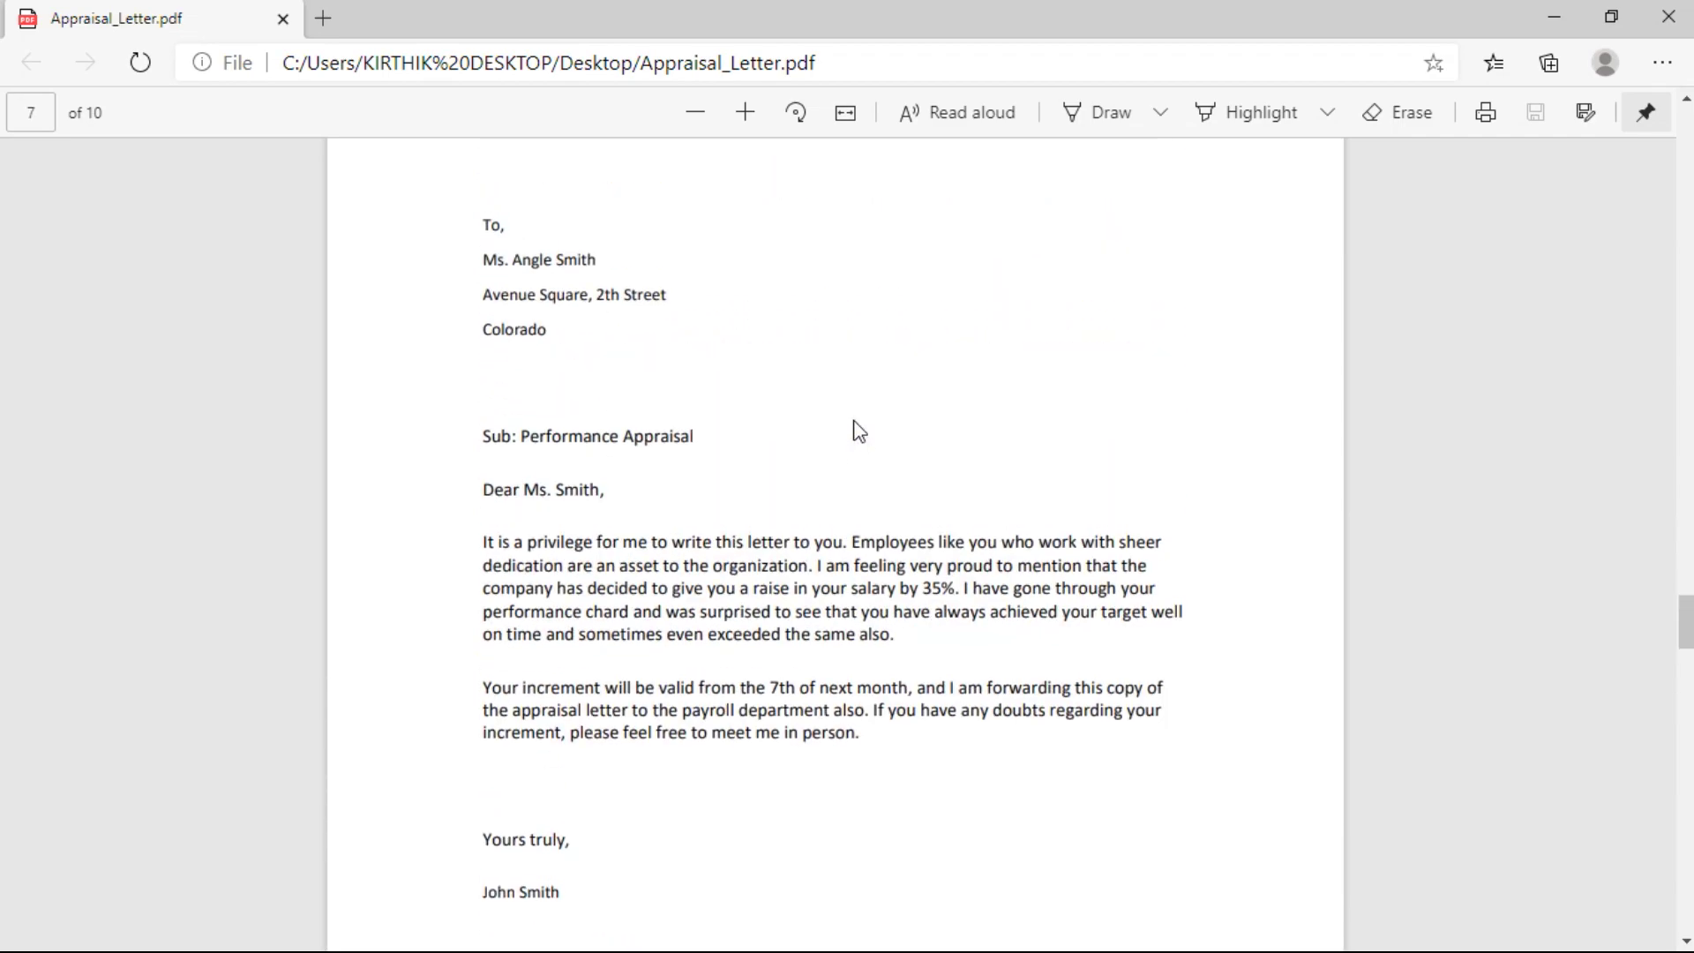